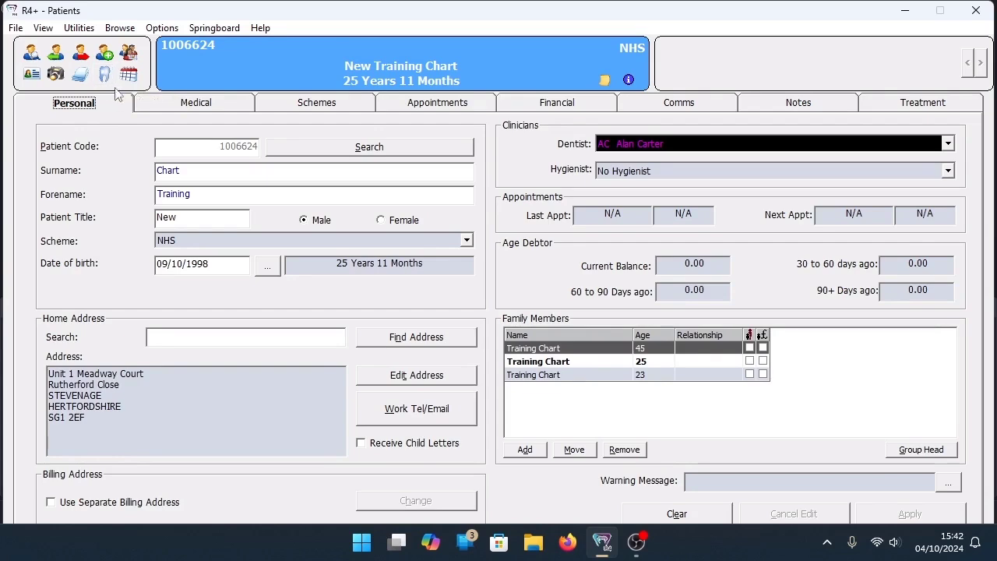
Call the waiting Examination patient from today's waiting list into surgery.
left_click(131, 73)
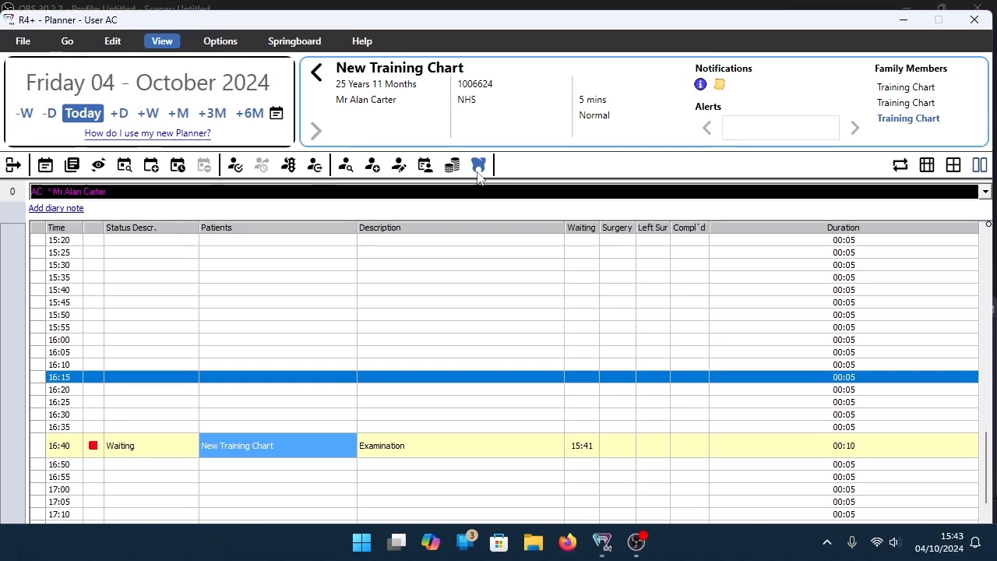
left_click(287, 166)
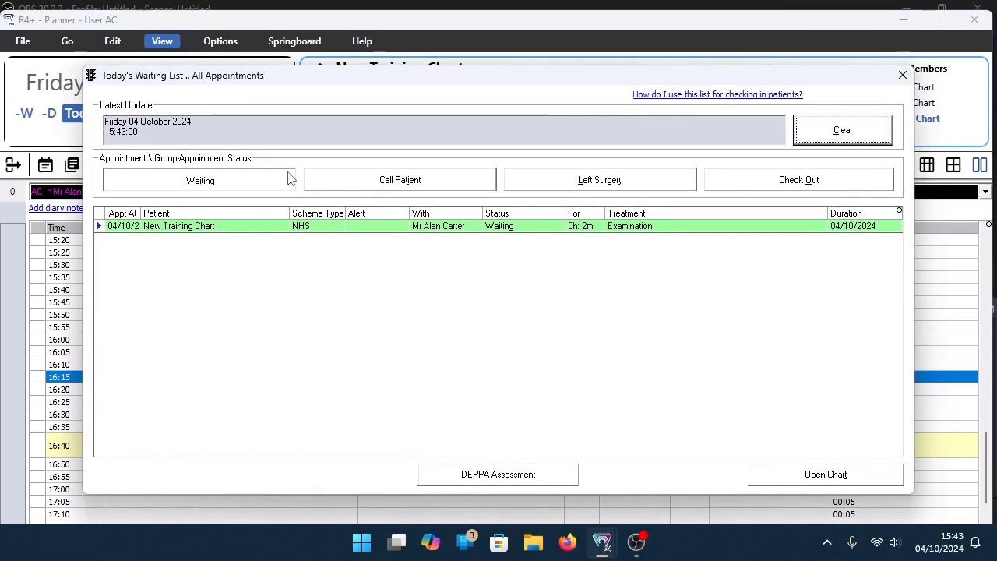
left_click(299, 228)
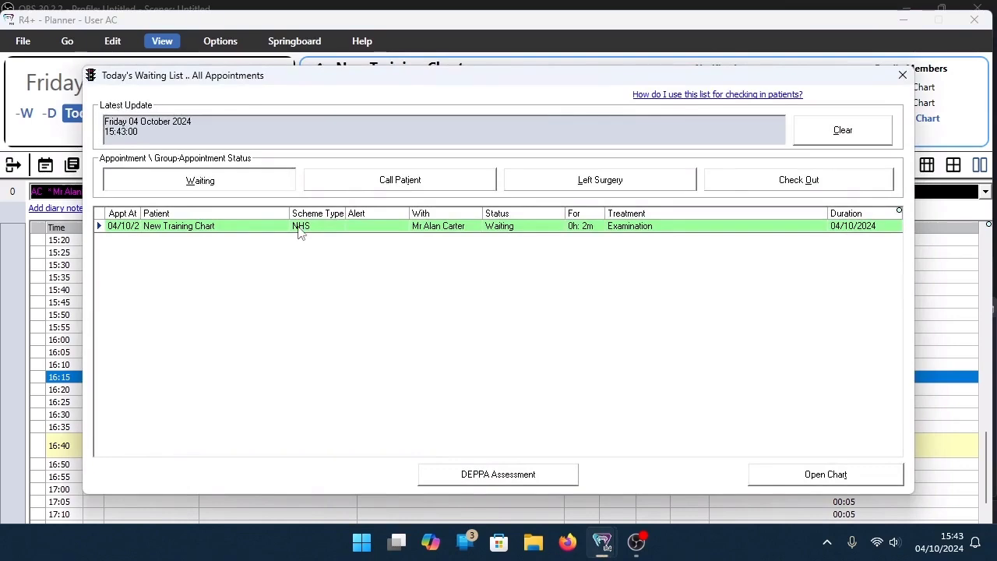
left_click(433, 187)
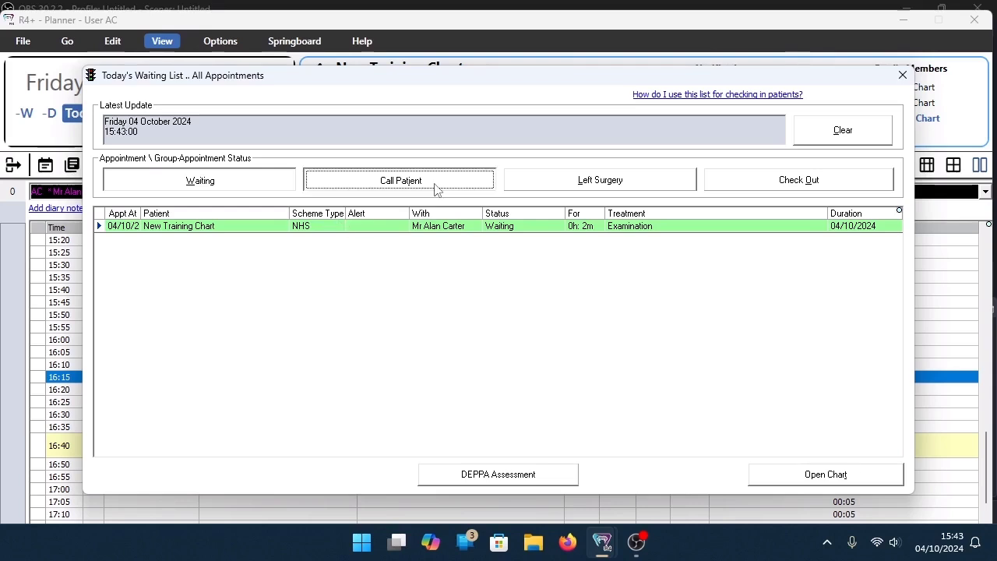
Open the patient's dental chart, declining to create a treatment plan.
left_click(869, 481)
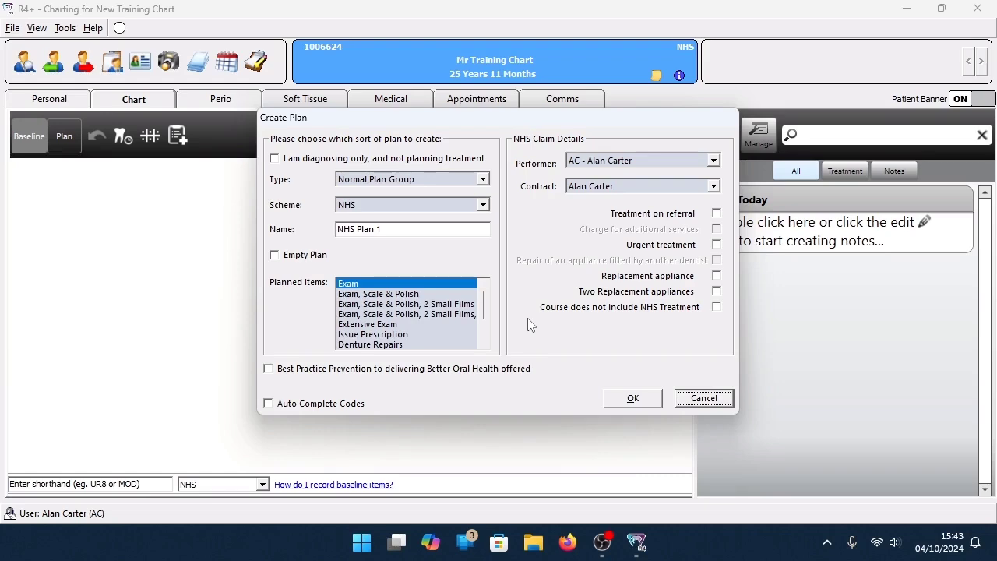
left_click(699, 399)
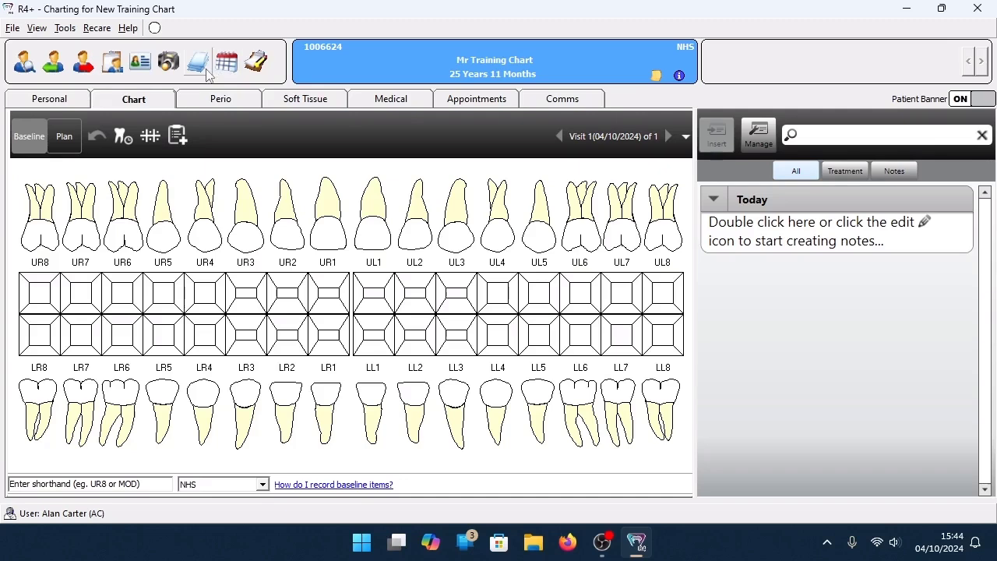
left_click(65, 104)
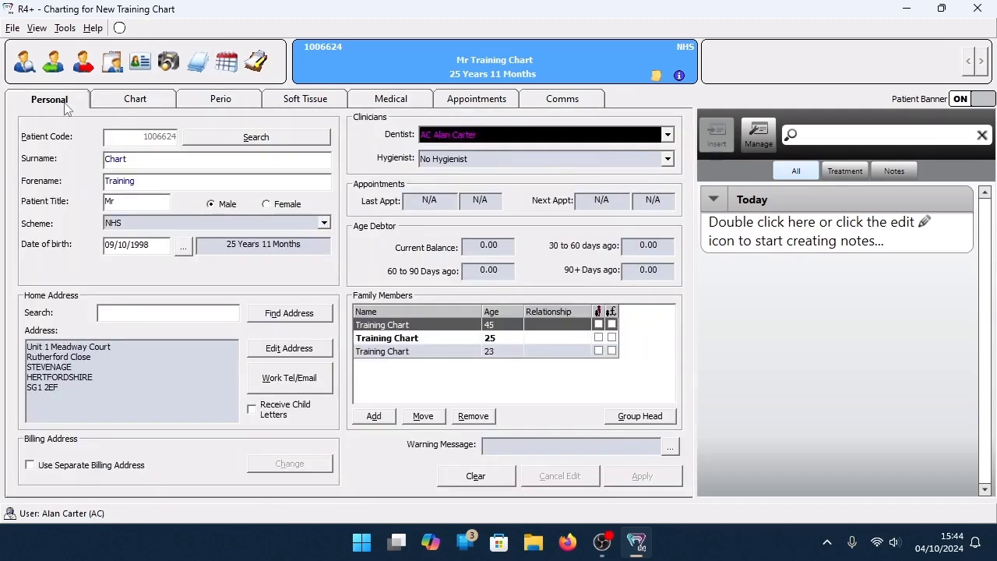
left_click(147, 109)
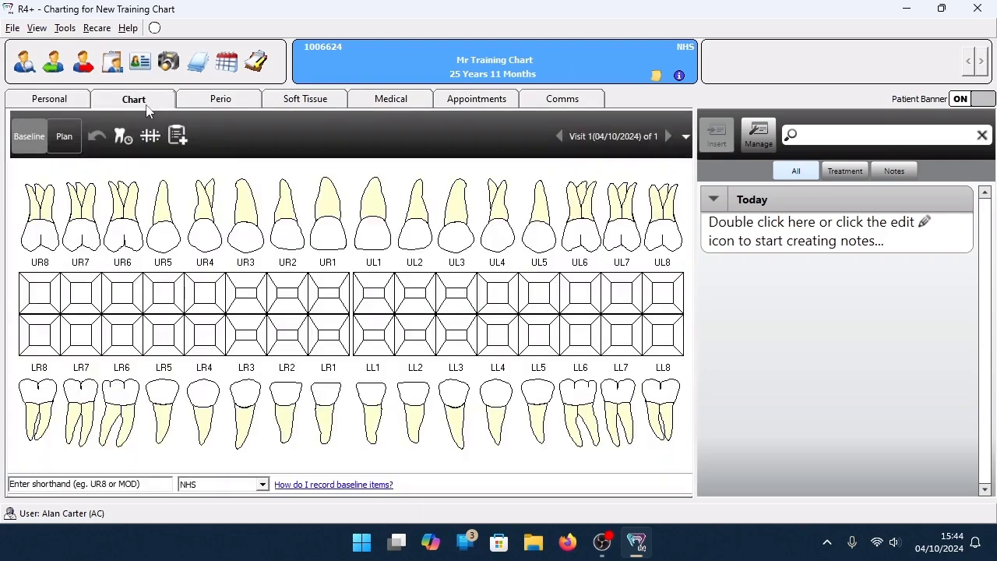
left_click(241, 107)
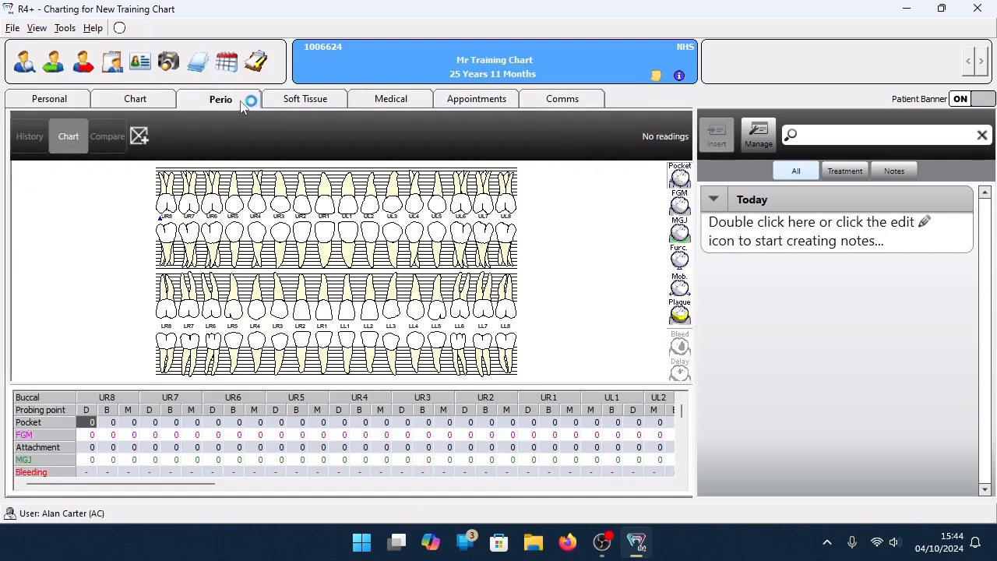
left_click(334, 105)
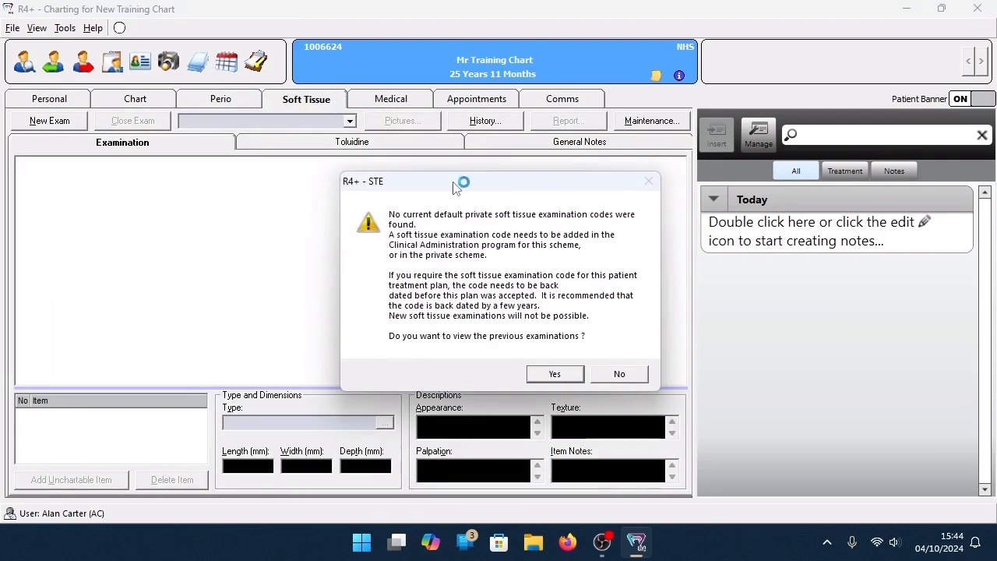
left_click(631, 373)
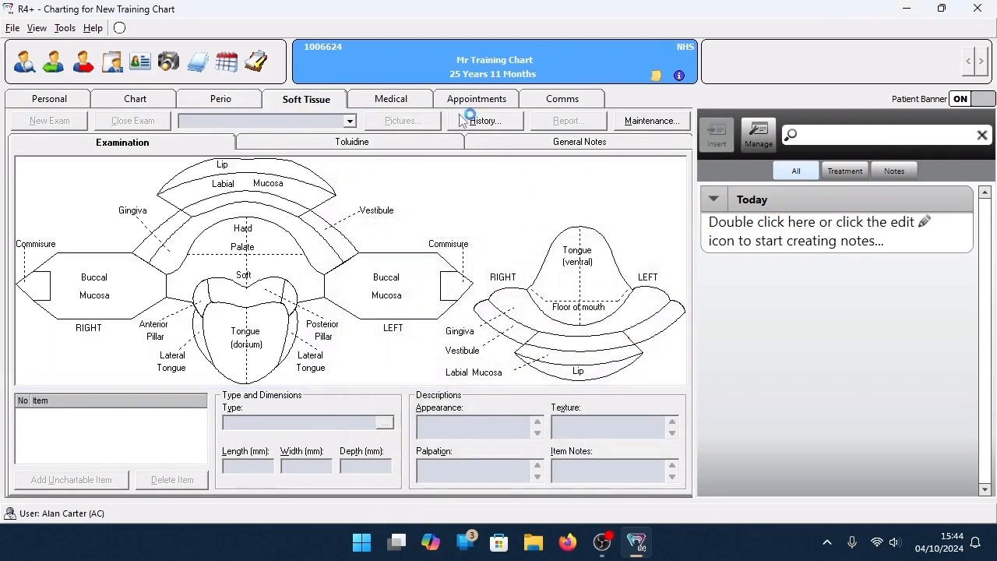
left_click(417, 107)
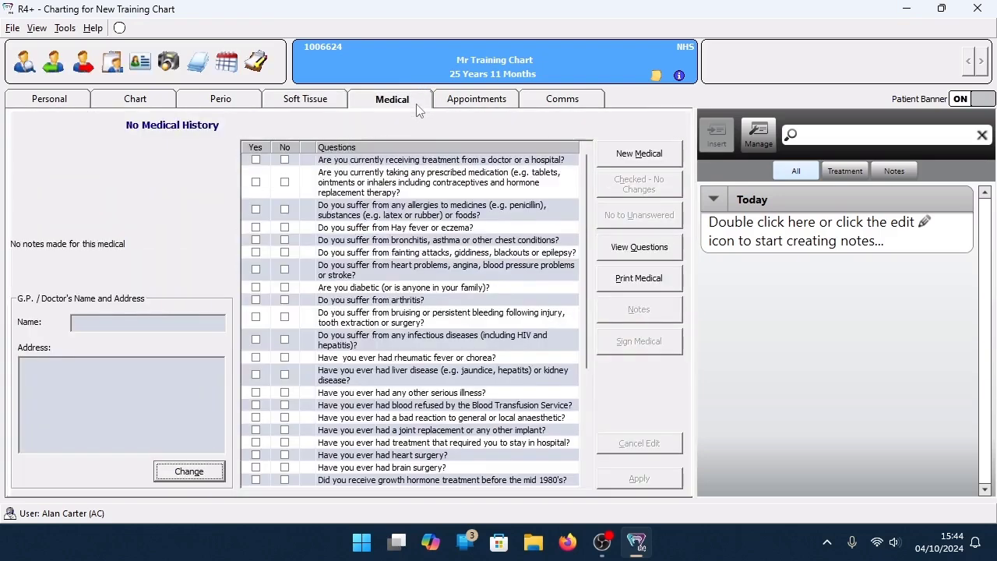
left_click(504, 103)
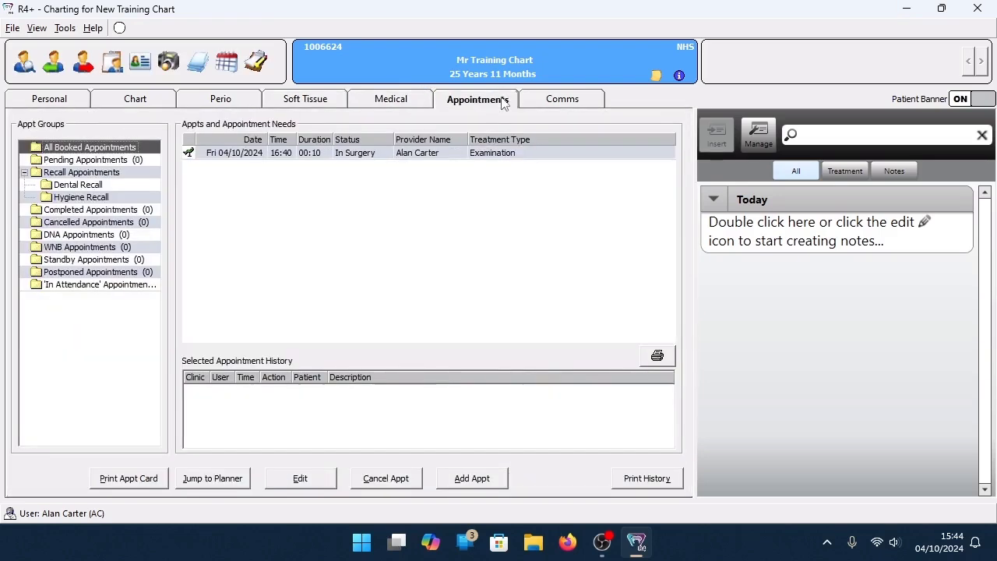
left_click(544, 108)
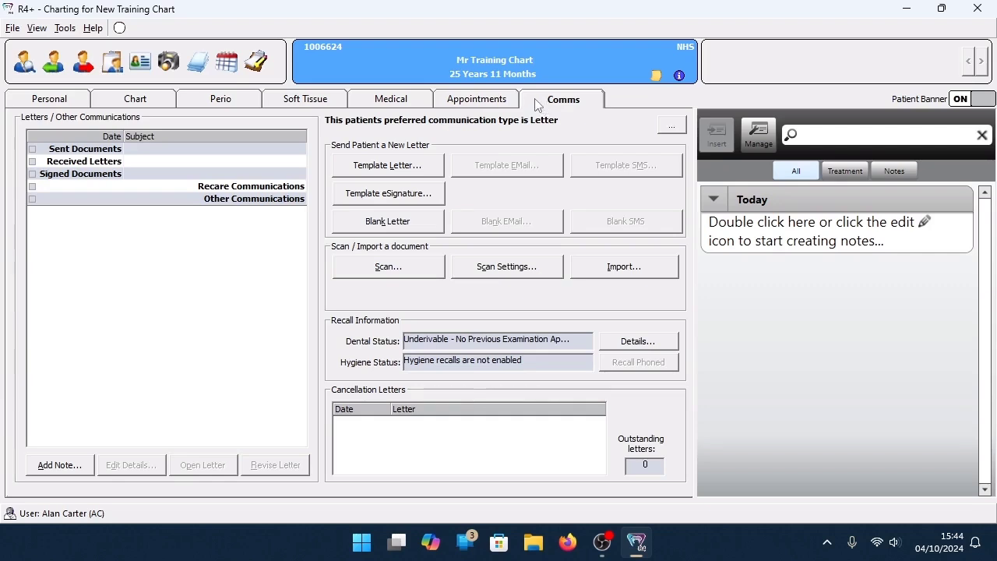
left_click(140, 98)
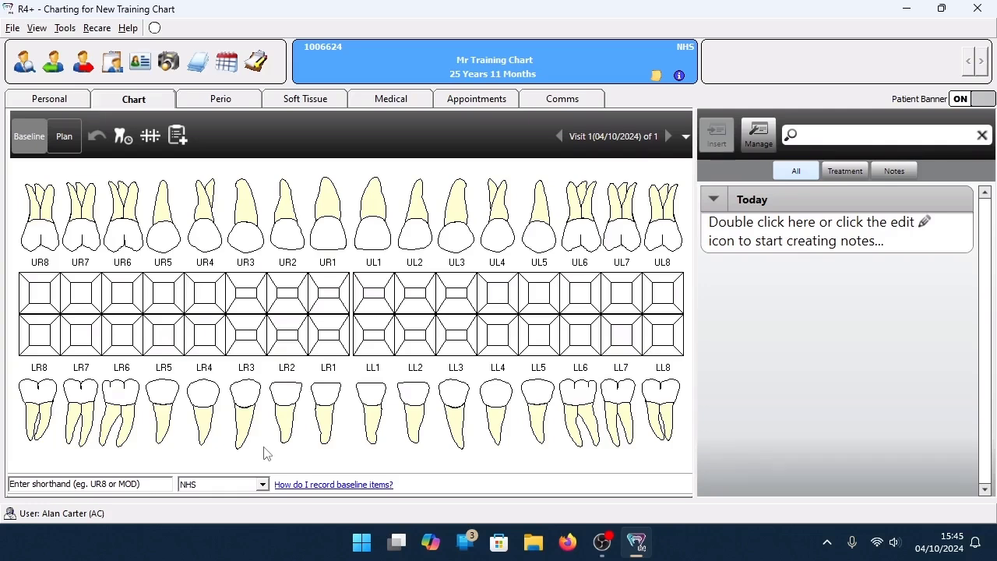
Mark UR8 as Tooth Missing and set UR7 to Watch.
right_click(35, 233)
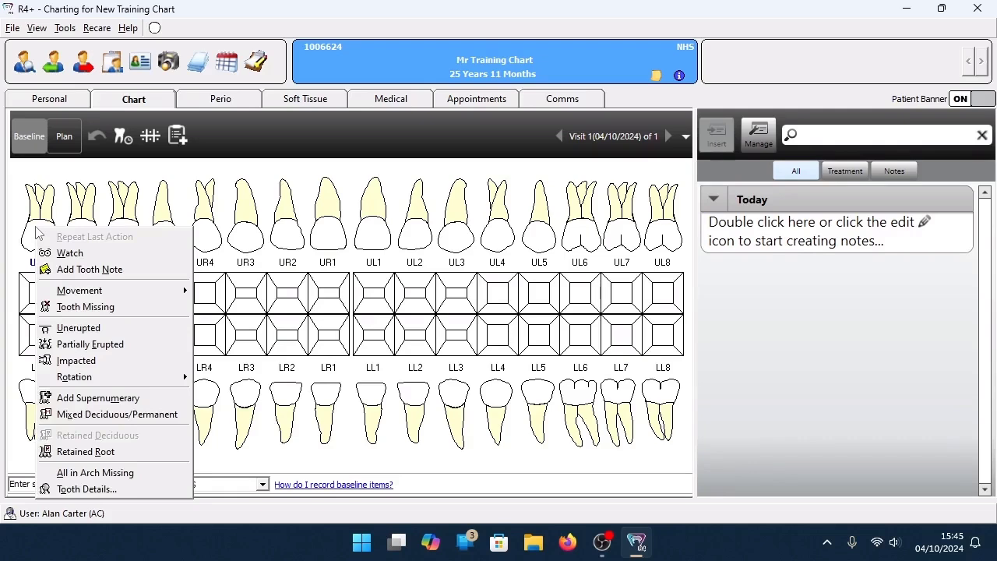
left_click(134, 314)
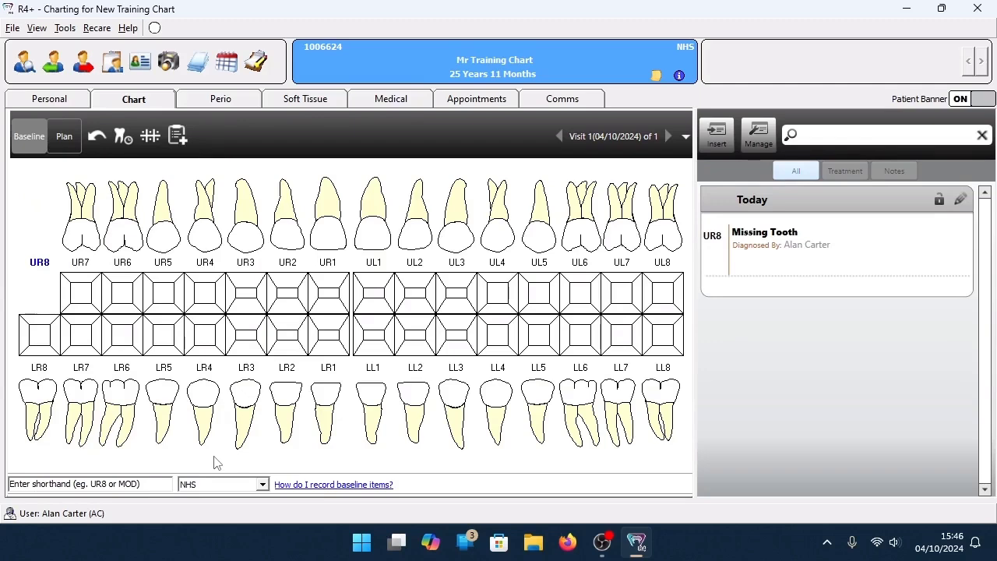
right_click(89, 228)
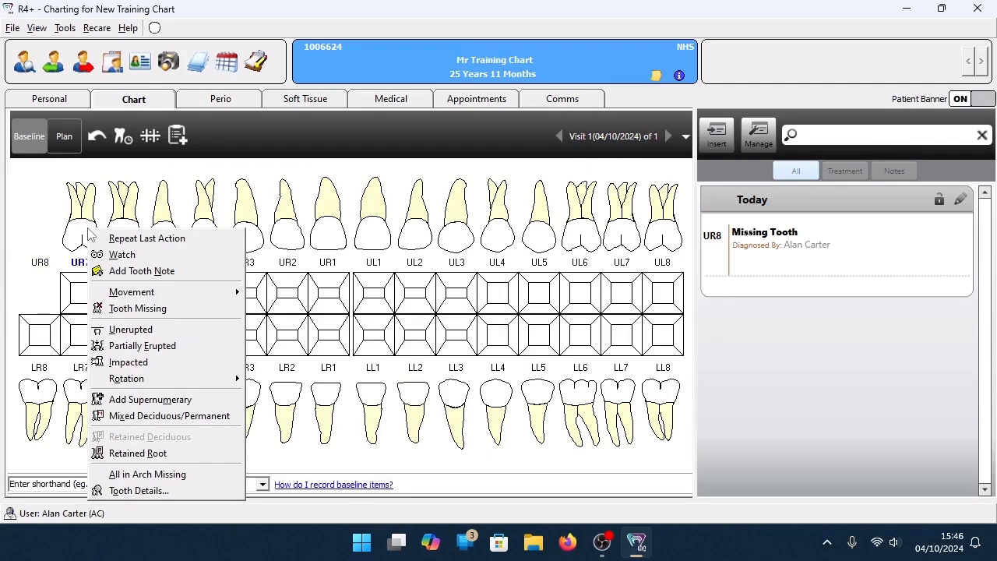
left_click(187, 257)
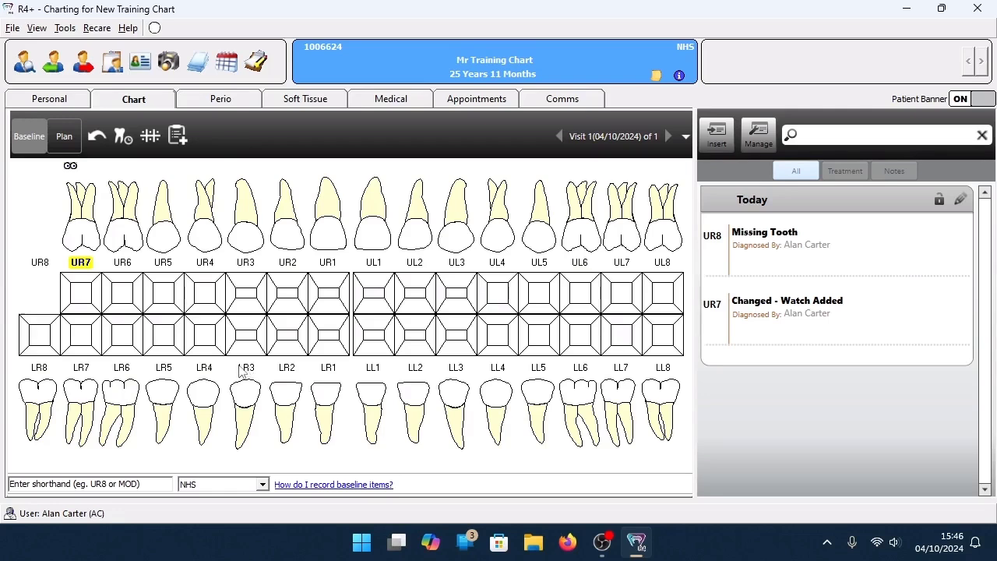
Select UR6's mesial, occlusal and distal surfaces for an MOD filling.
left_click(138, 296)
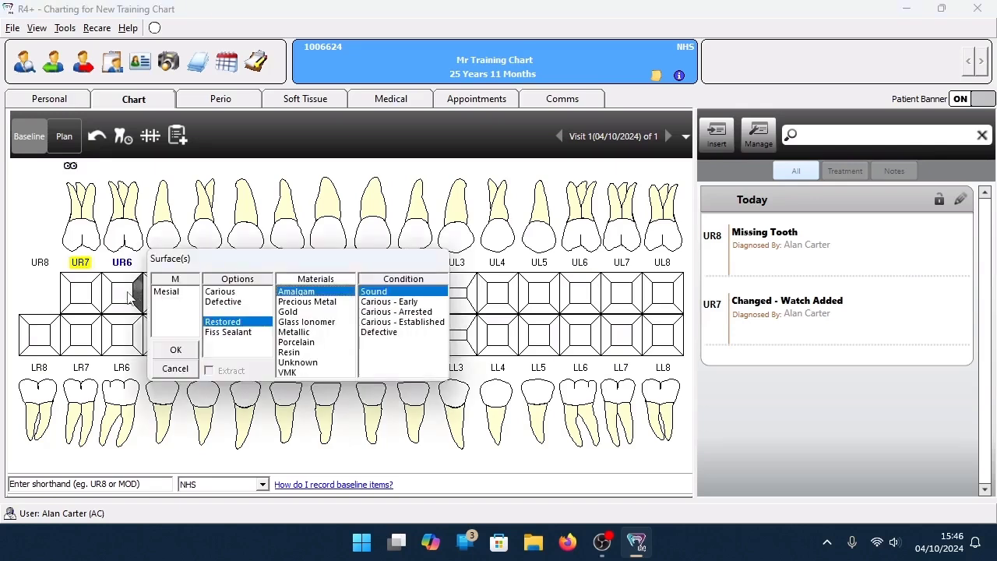
left_click(127, 296)
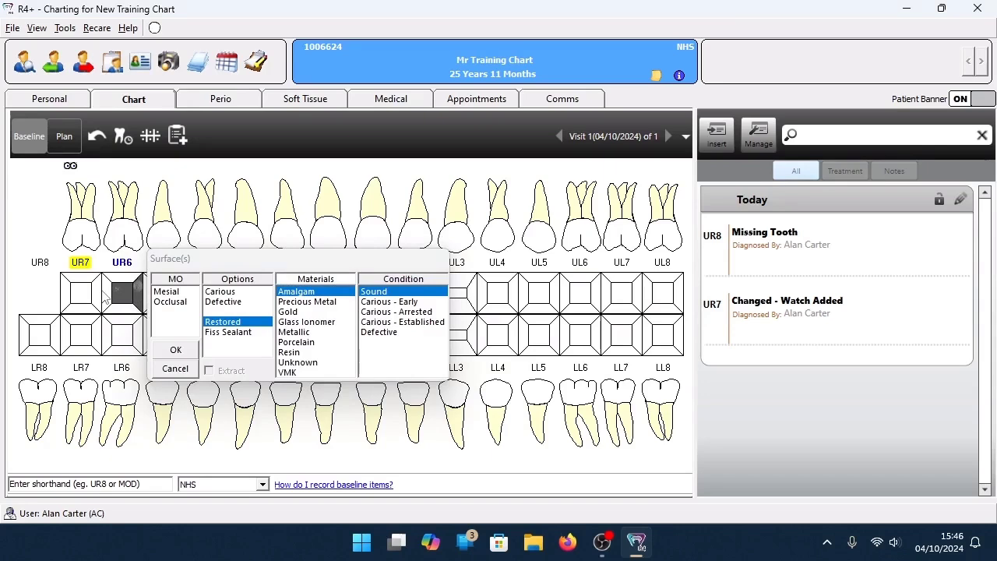
left_click(107, 288)
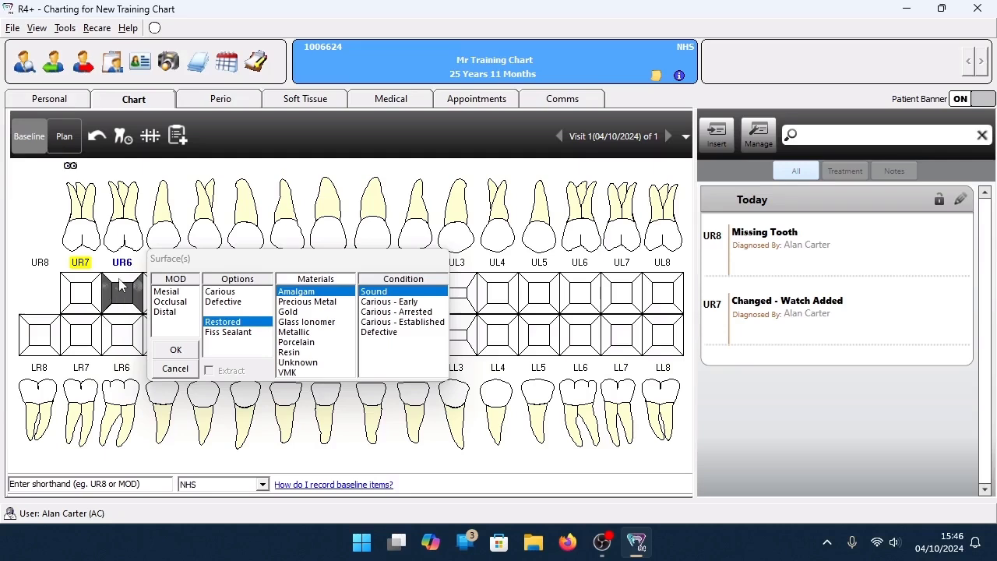
left_click(119, 279)
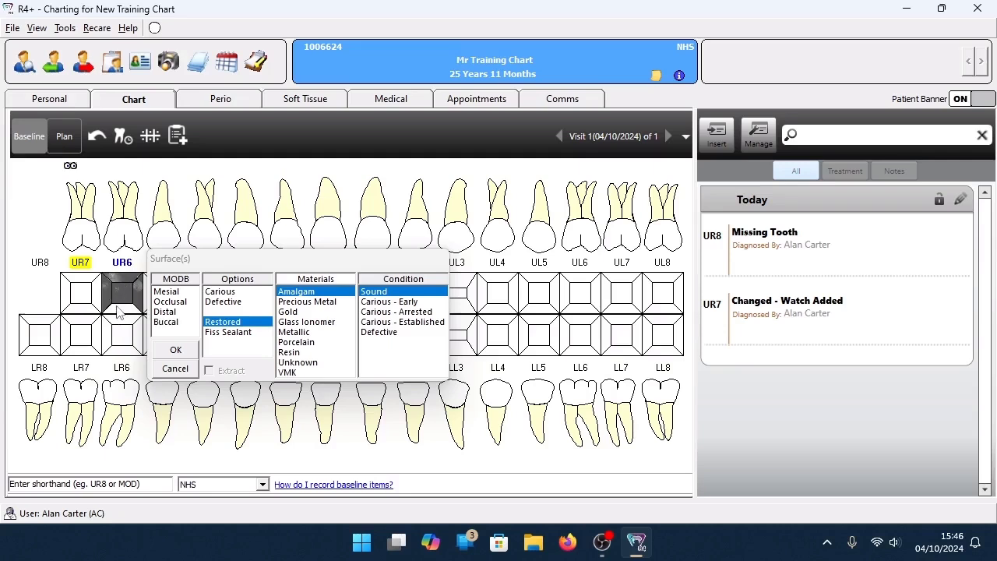
left_click(119, 310)
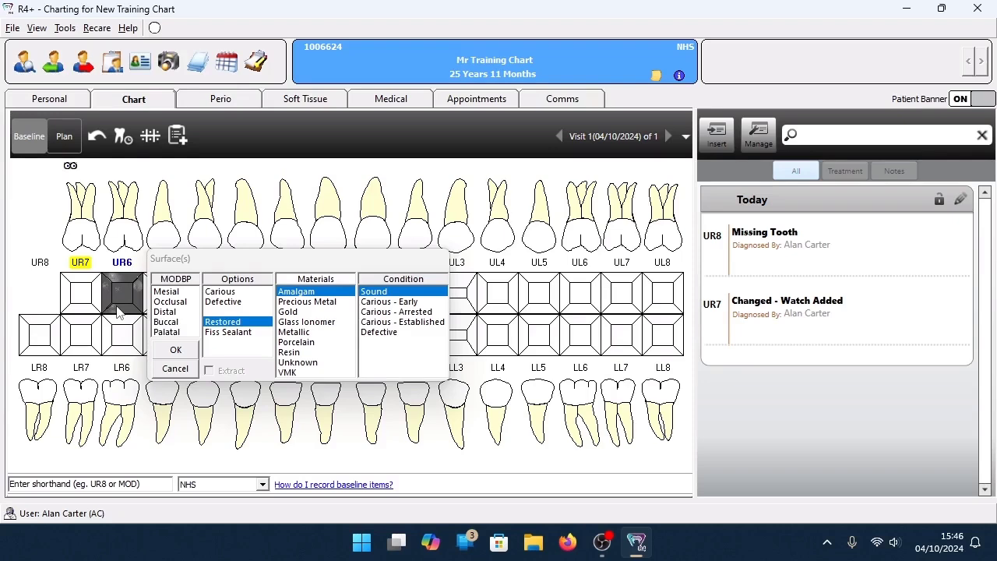
left_click(118, 310)
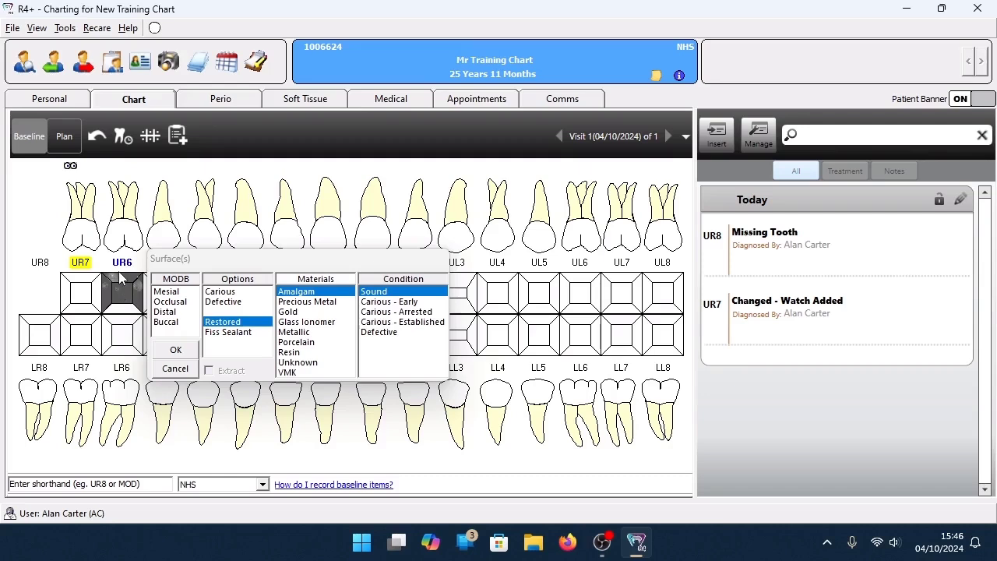
left_click(121, 280)
Mark the MOD surfaces as a Restored, Sound amalgam filling and confirm.
left_click(250, 294)
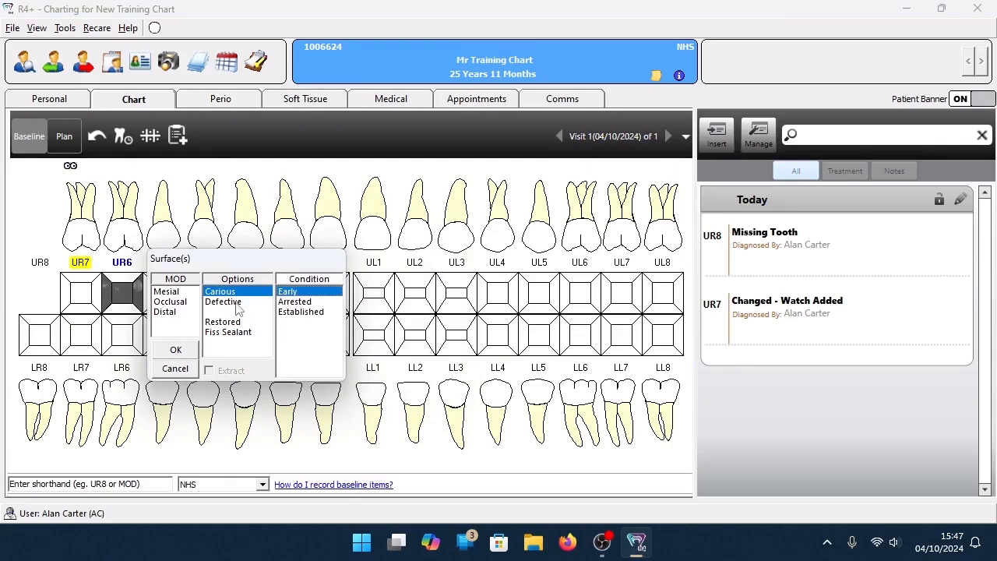
left_click(239, 308)
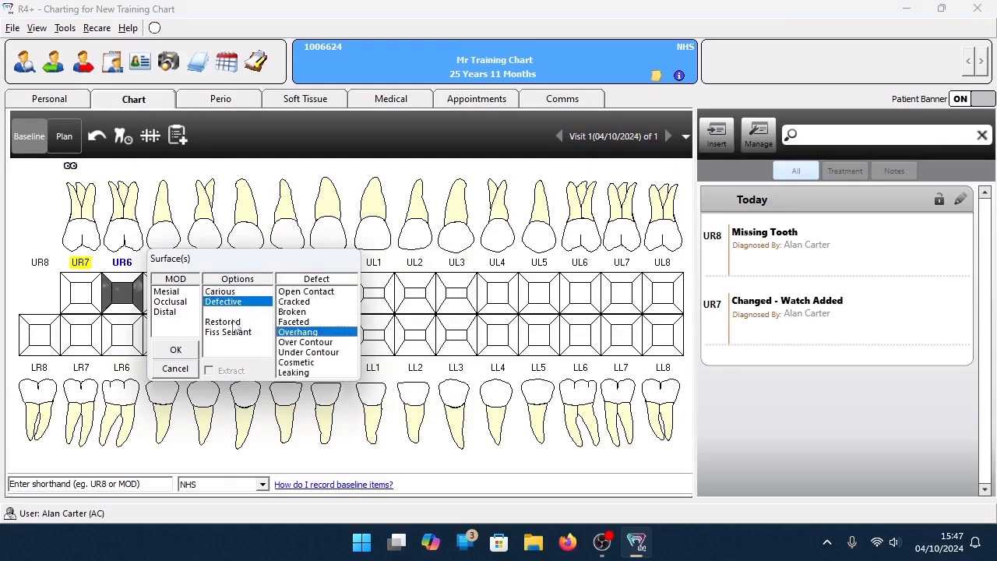
left_click(233, 322)
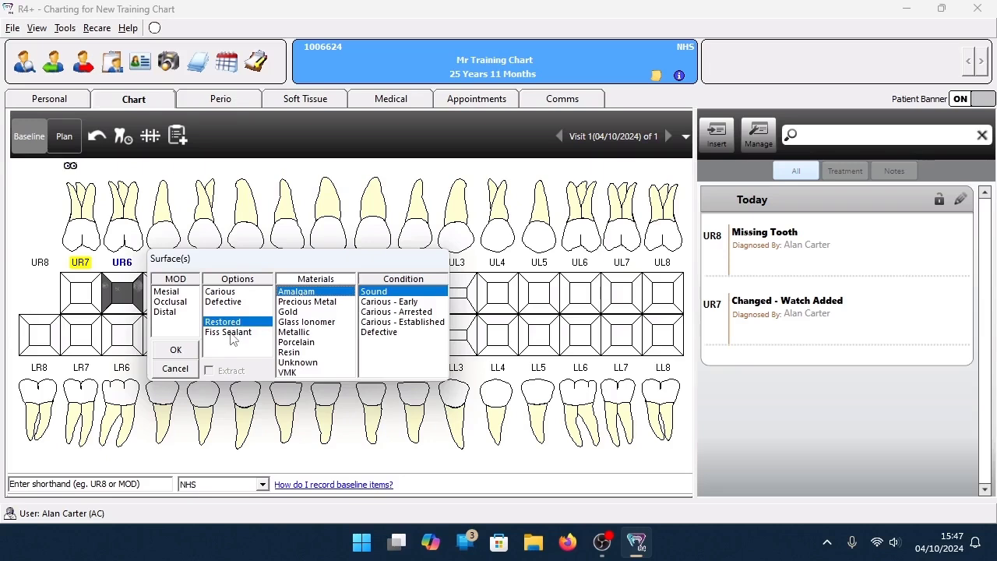
left_click(232, 333)
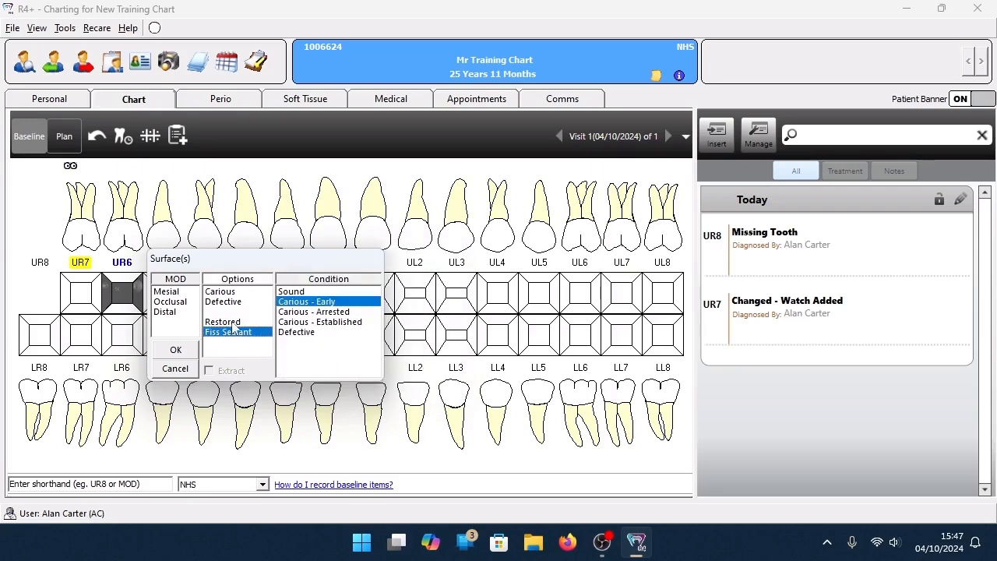
left_click(233, 323)
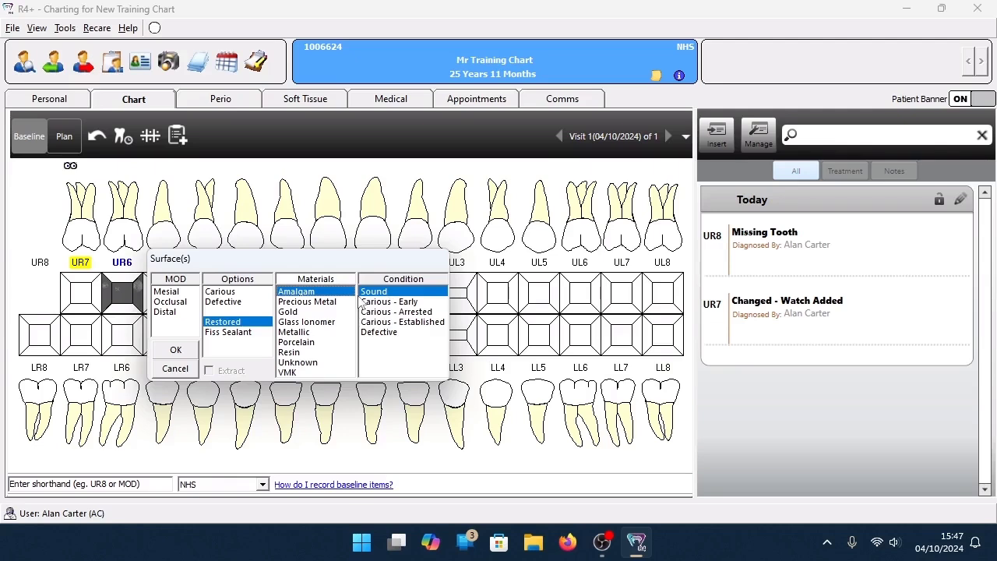
left_click(174, 349)
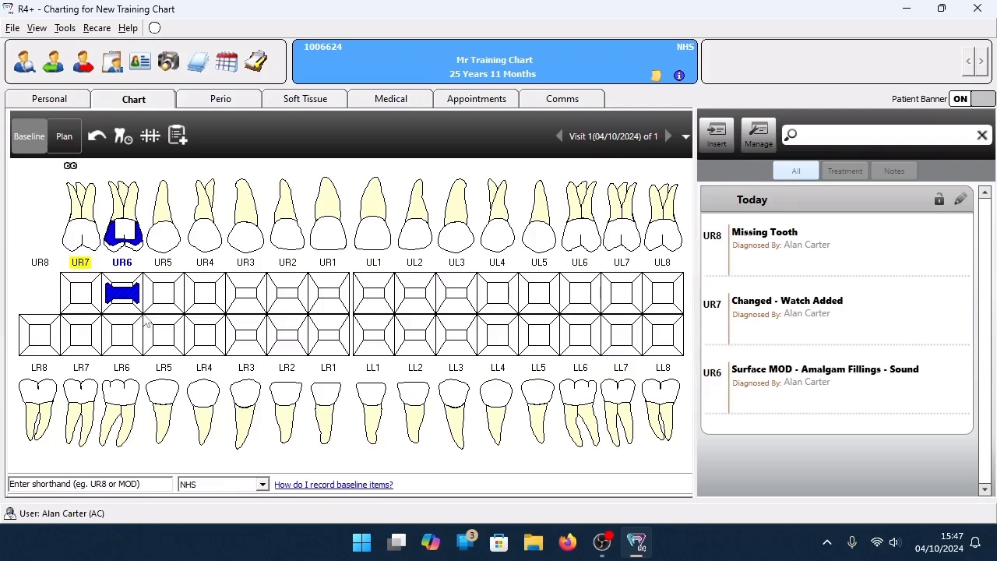
Chart a sound MOD resin filling on UR5.
left_click(182, 298)
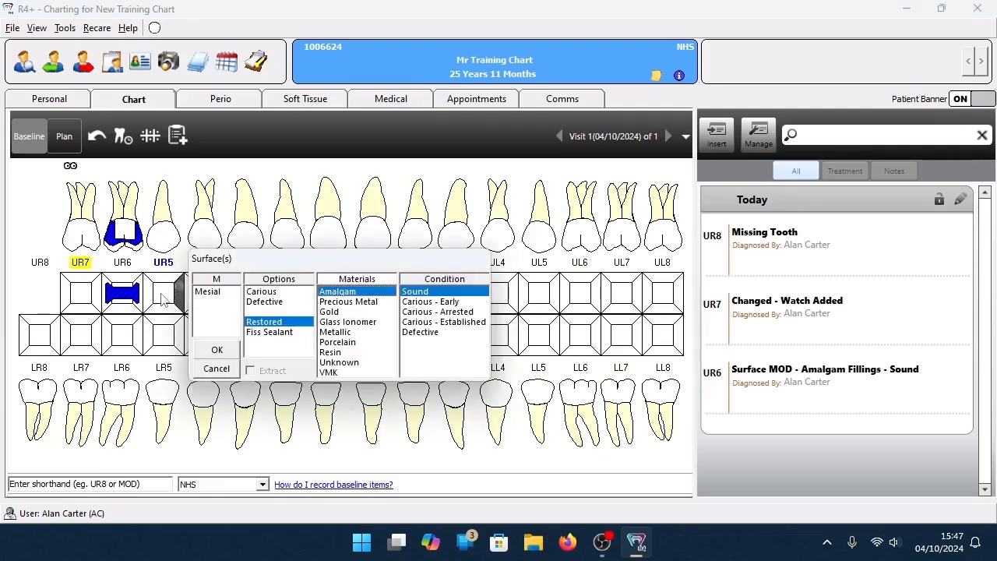
left_click(163, 298)
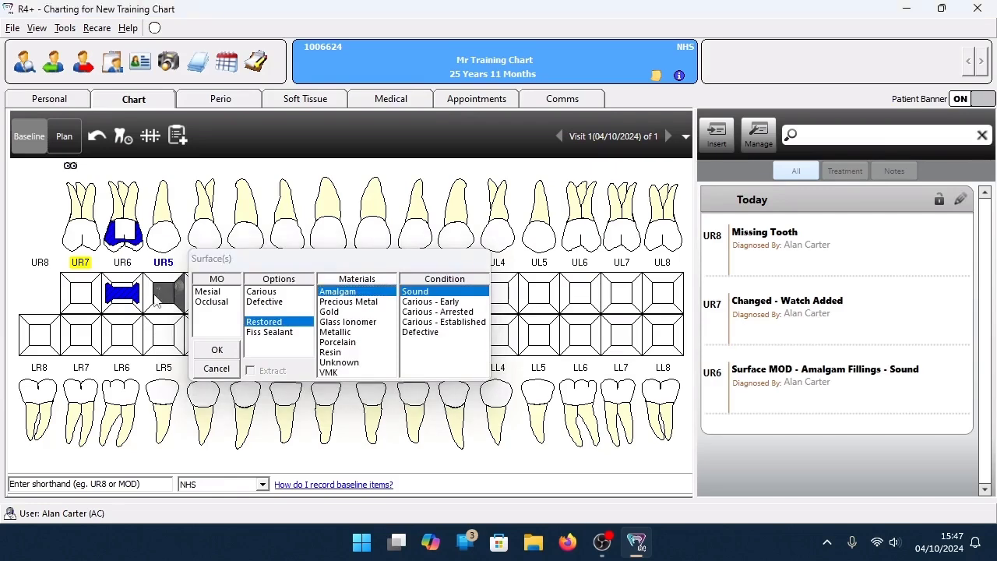
left_click(149, 300)
left_click(335, 353)
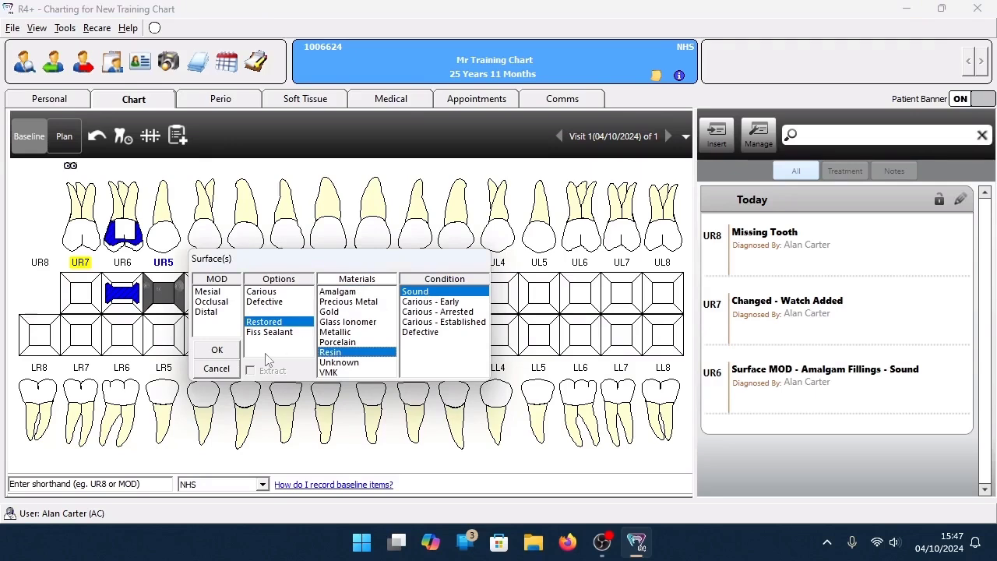
left_click(216, 349)
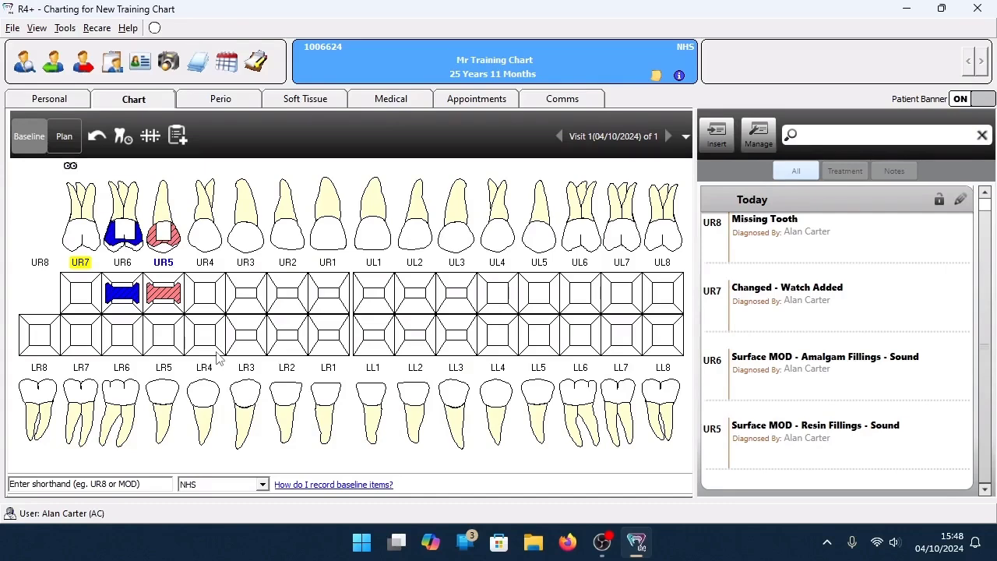
Chart a sound buccal resin filling on UR4.
left_click(197, 282)
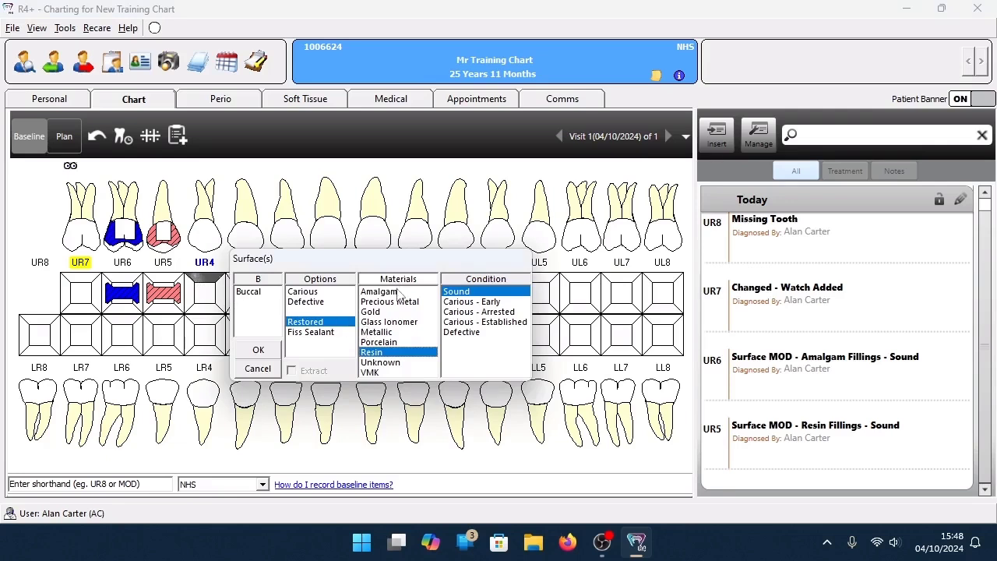
left_click(273, 354)
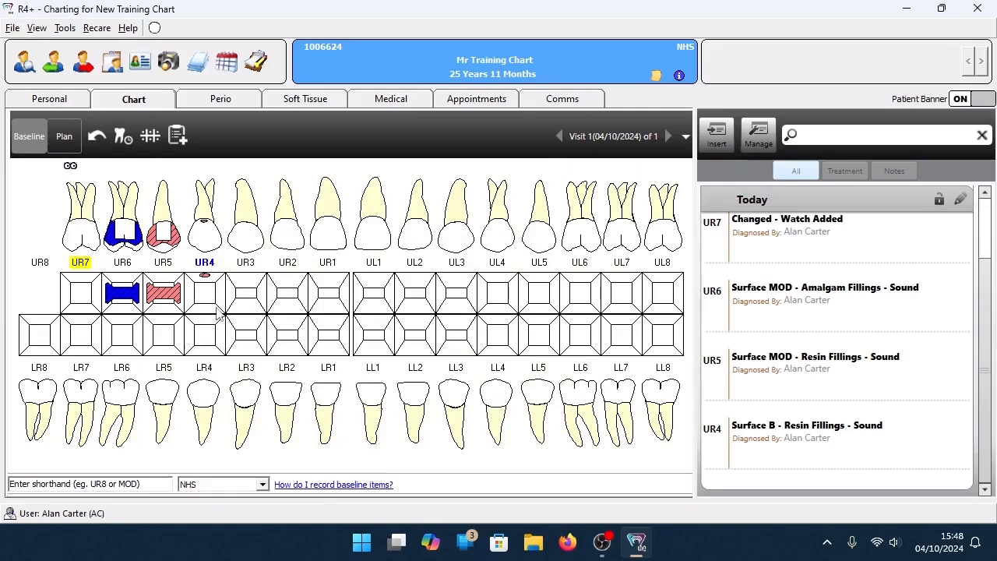
mouse_move(218, 310)
left_click(252, 244)
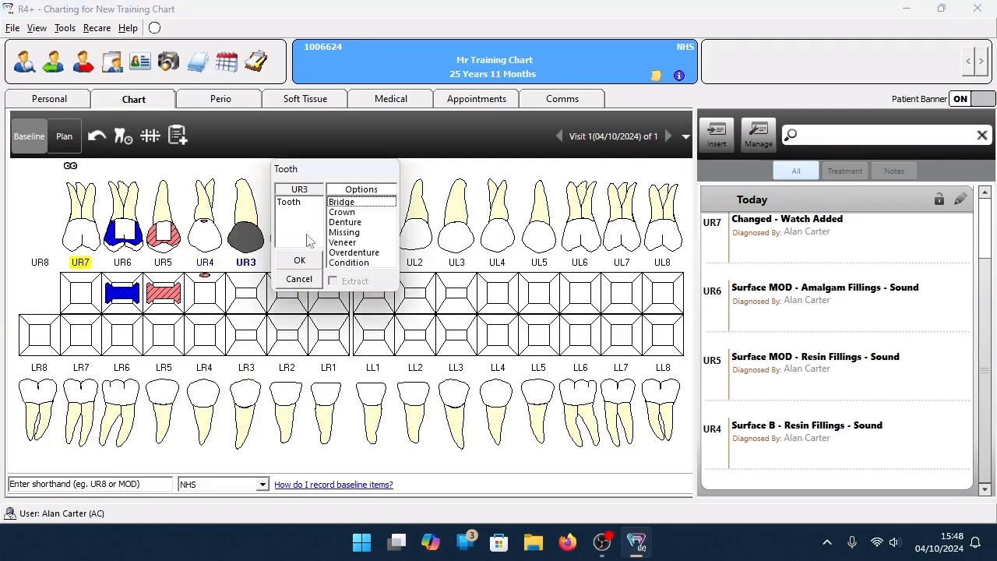
Give UR3 a crown, keeping Gold material and Sound condition.
left_click(341, 212)
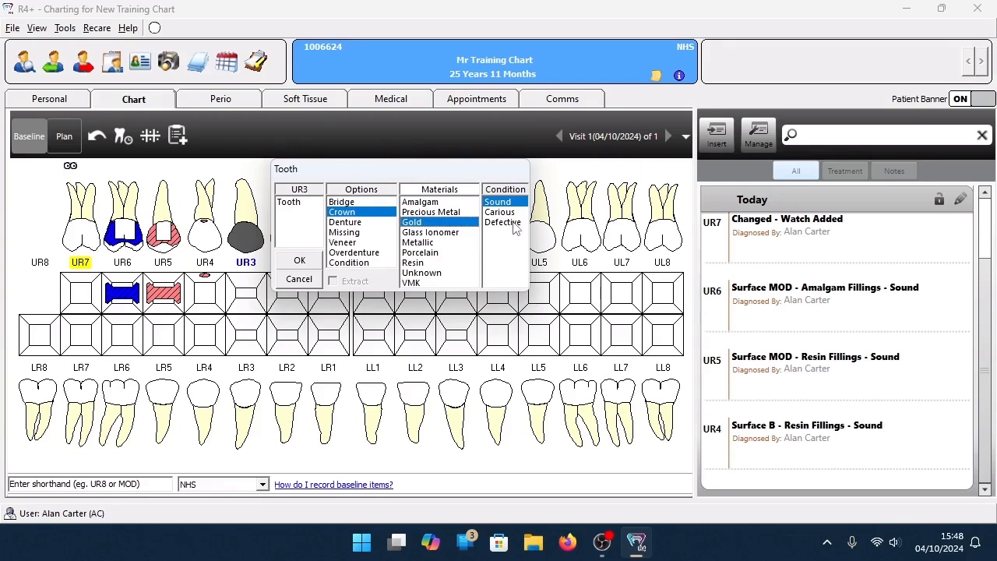
left_click(298, 261)
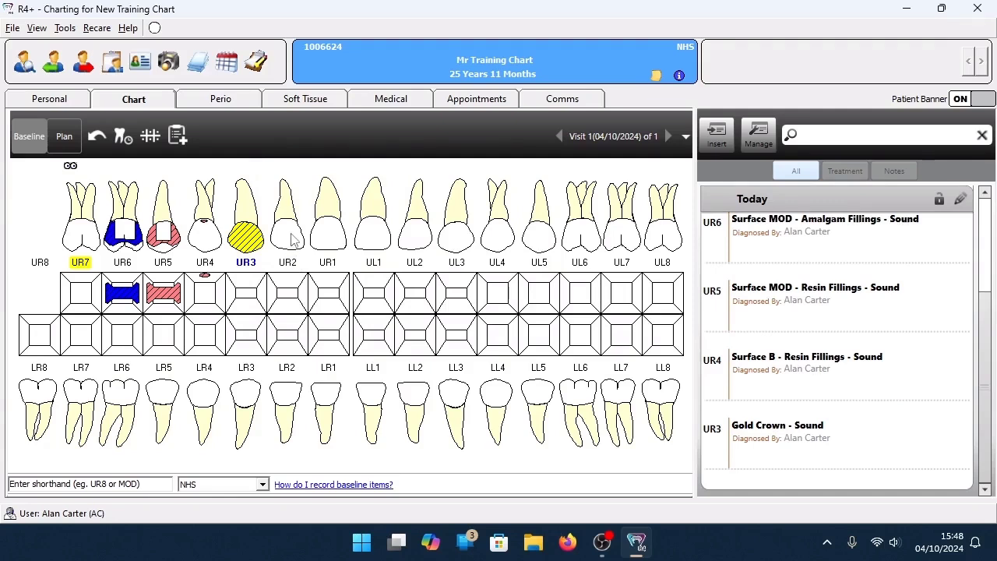
left_click(294, 239)
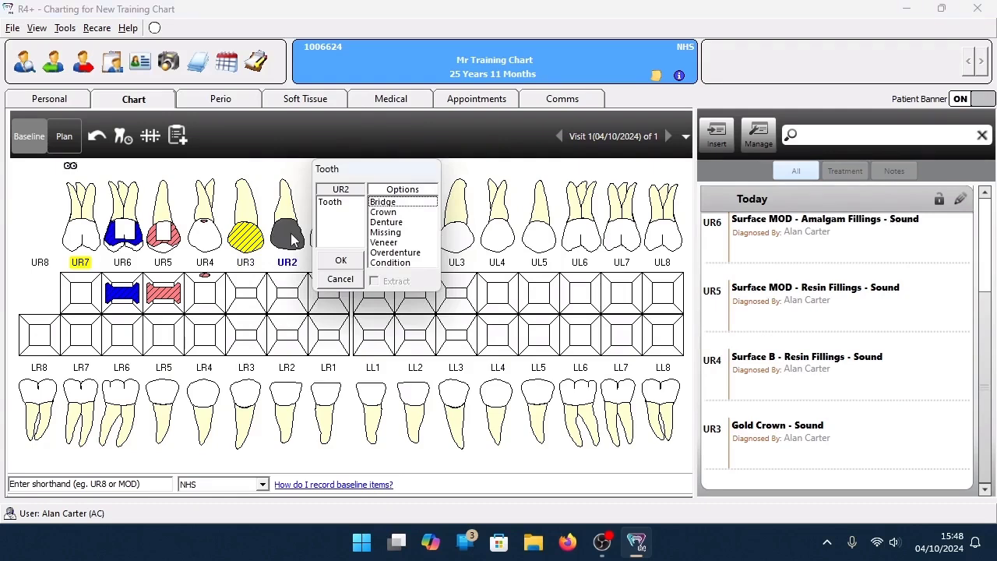
Select a bridge spanning UR2 to UL1.
double_click(390, 205)
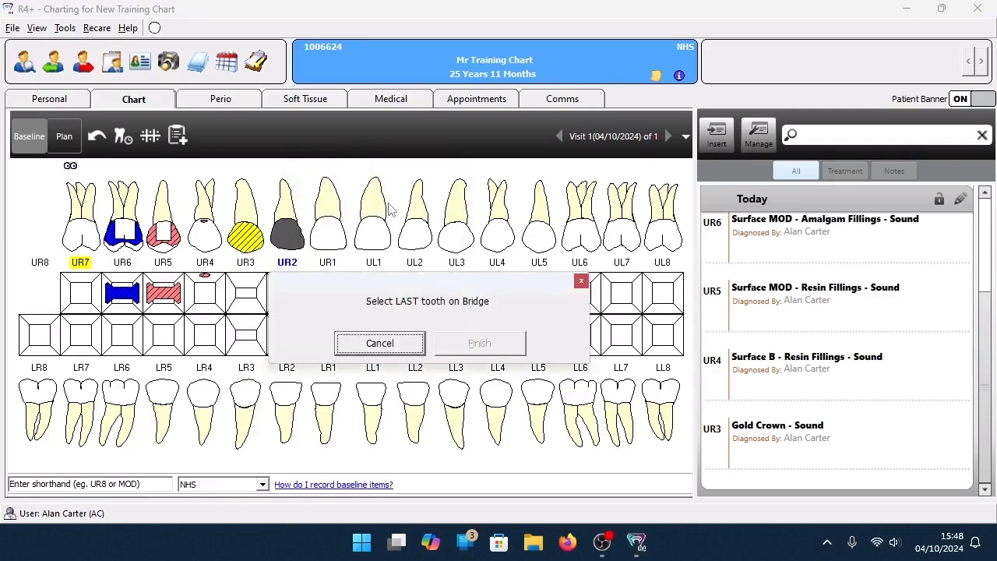
left_click(375, 246)
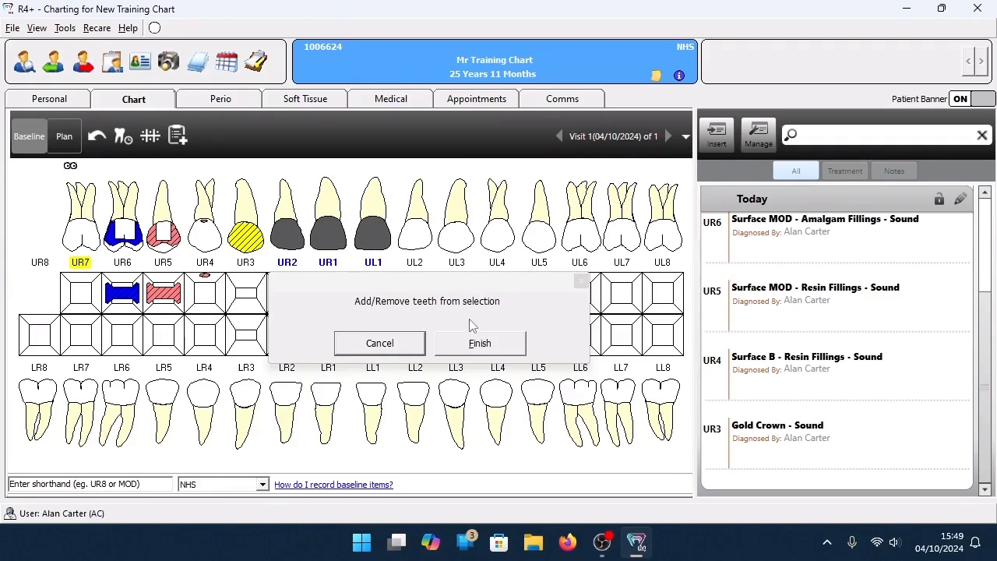
left_click(478, 348)
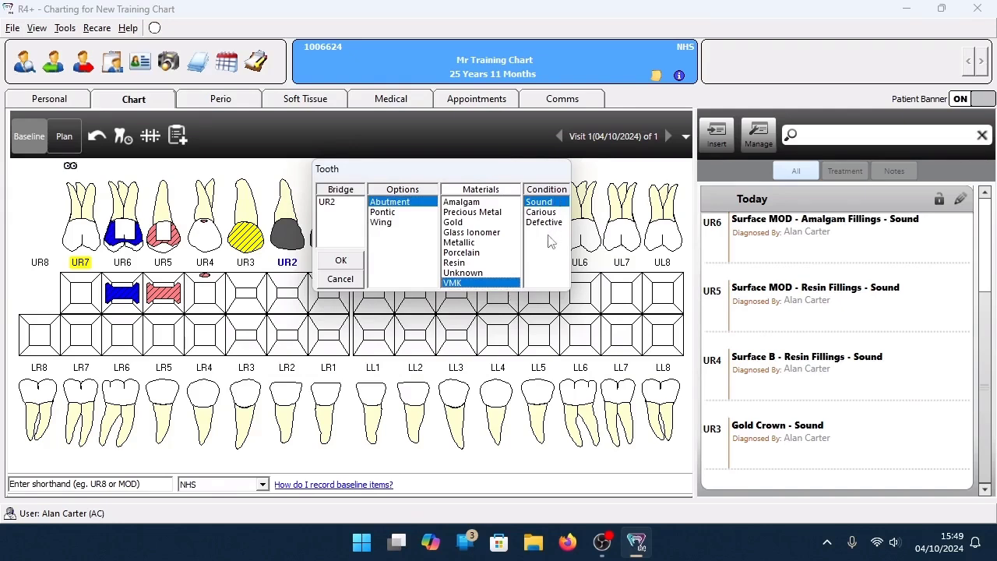
Set UR2 and UL1 as VMK abutments, UR1 as VMK pontic, and accept the bridge.
left_click(348, 264)
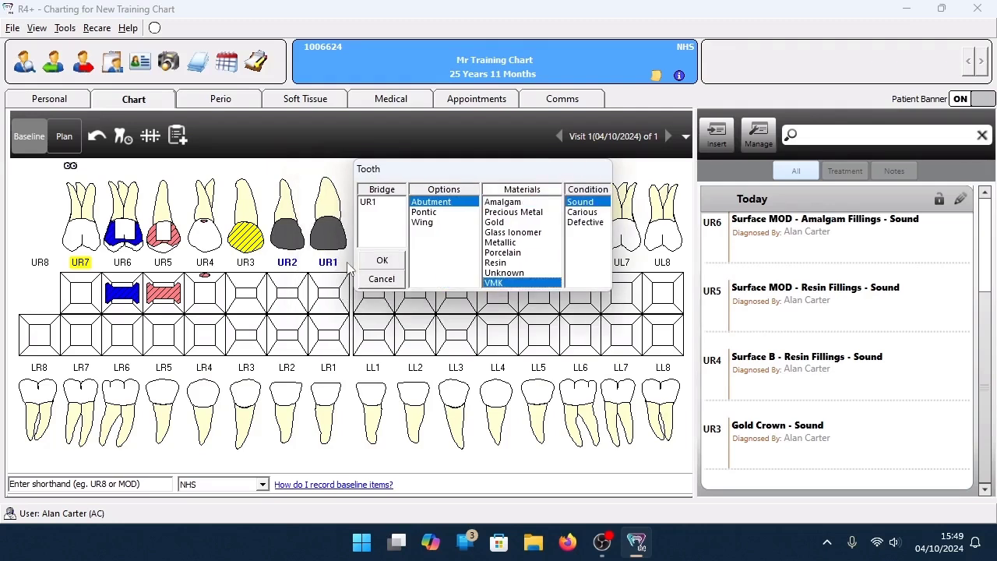
left_click(440, 215)
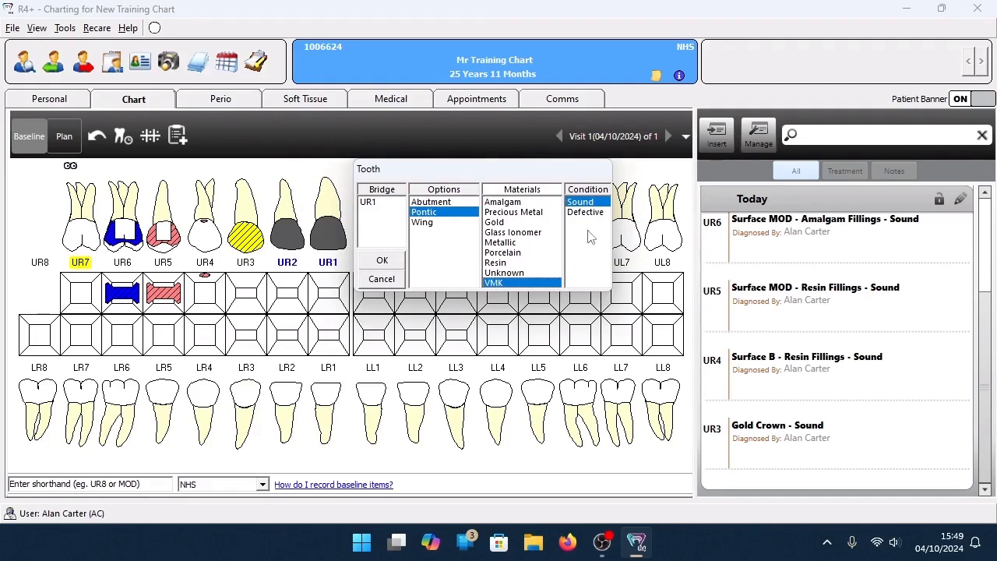
left_click(381, 262)
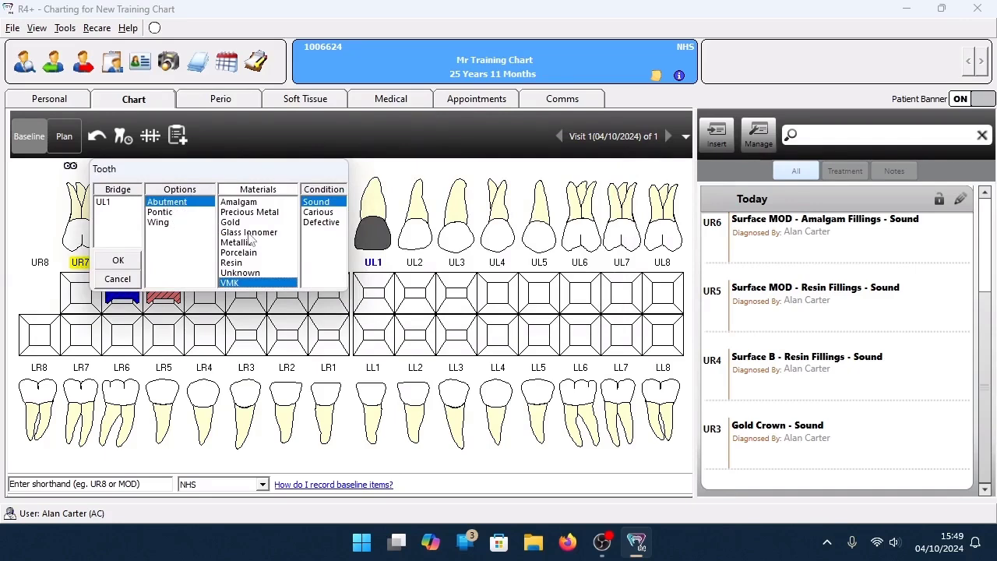
left_click(118, 262)
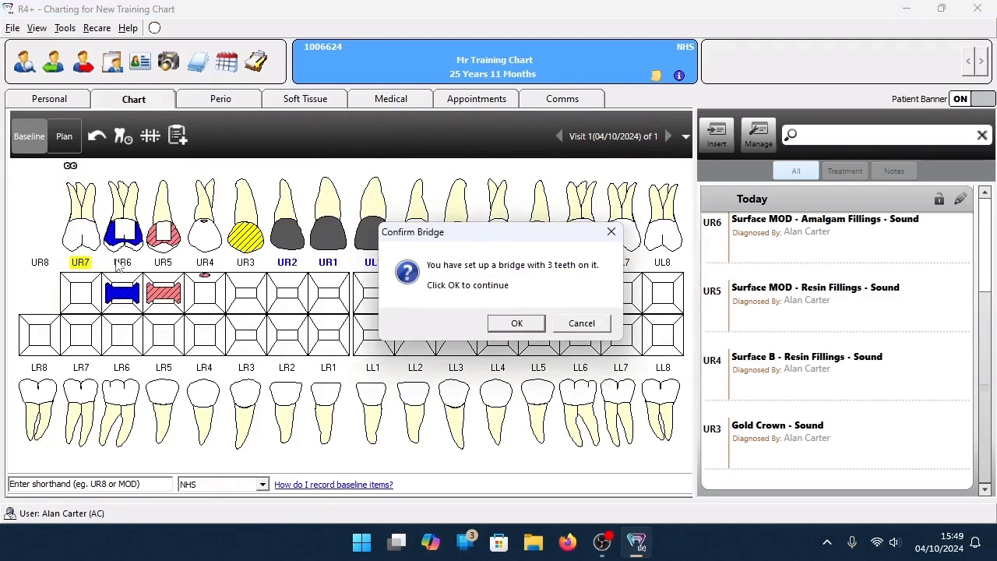
left_click(513, 326)
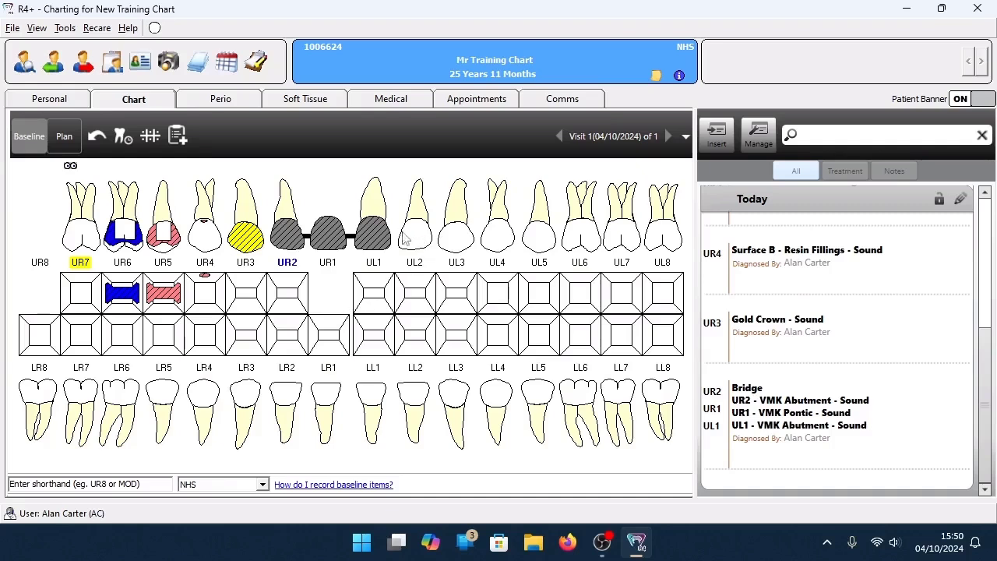
Chart a partial denture covering UL2, UL4, UL6 and UL3, and confirm it.
left_click(413, 244)
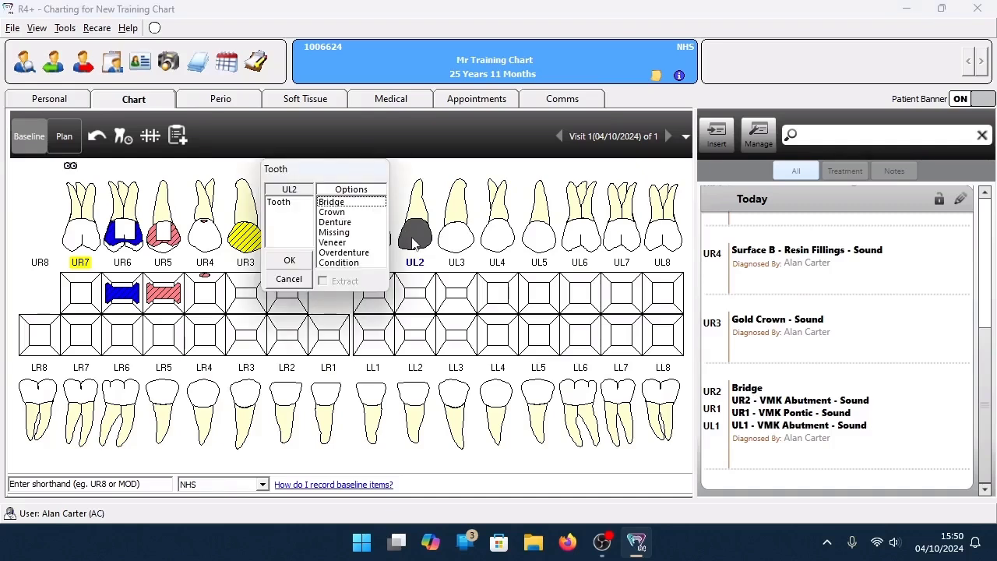
left_click(330, 224)
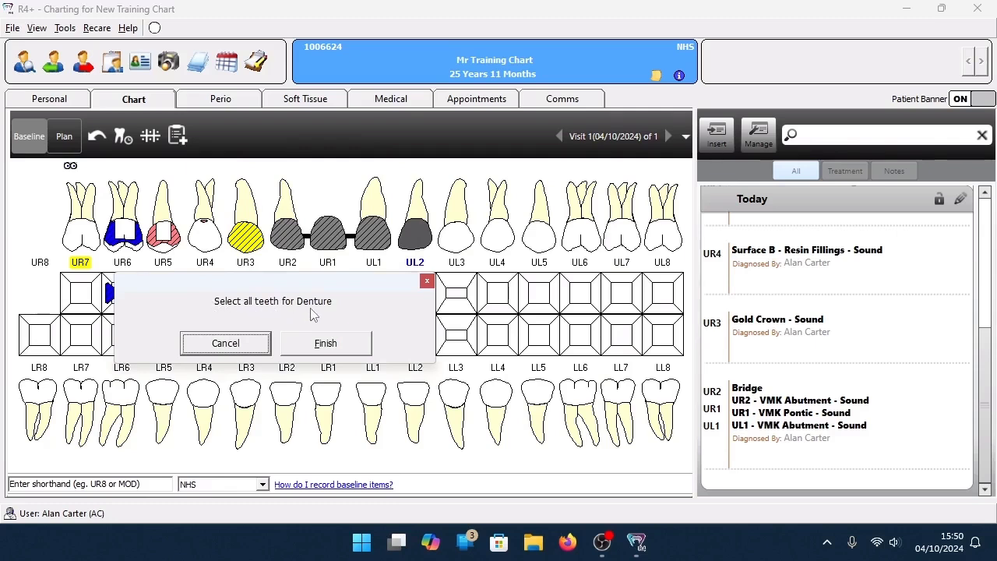
left_click(496, 246)
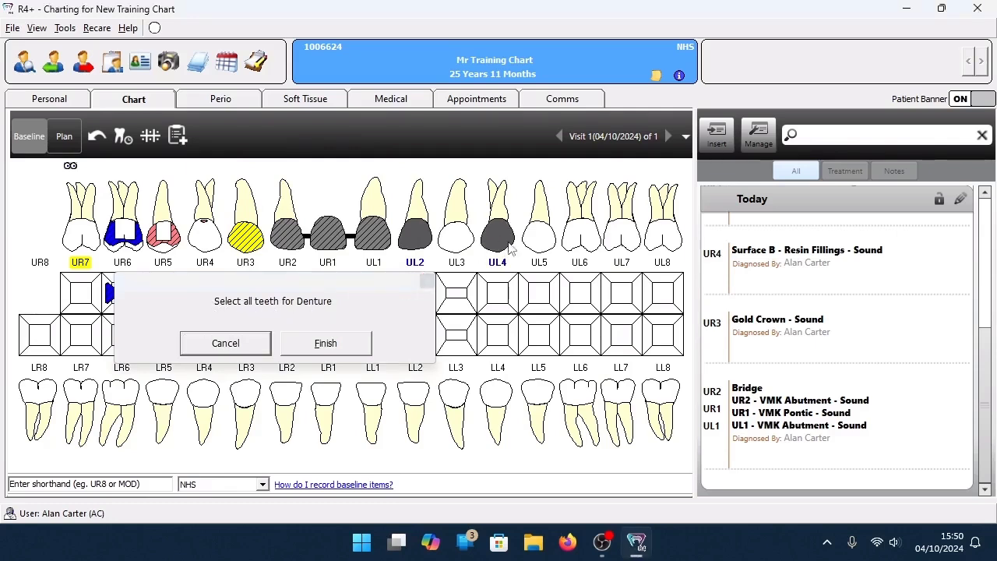
left_click(585, 238)
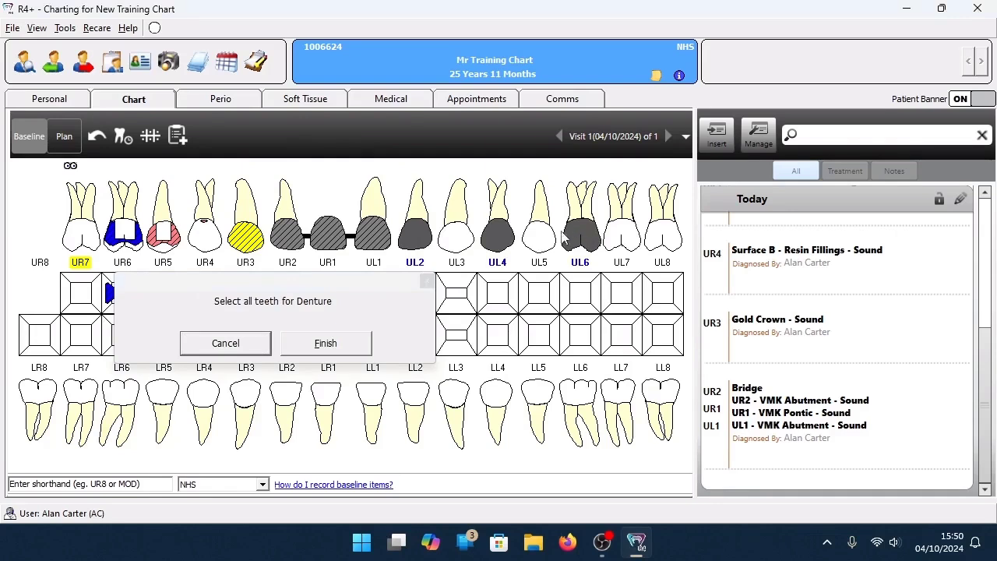
left_click(442, 248)
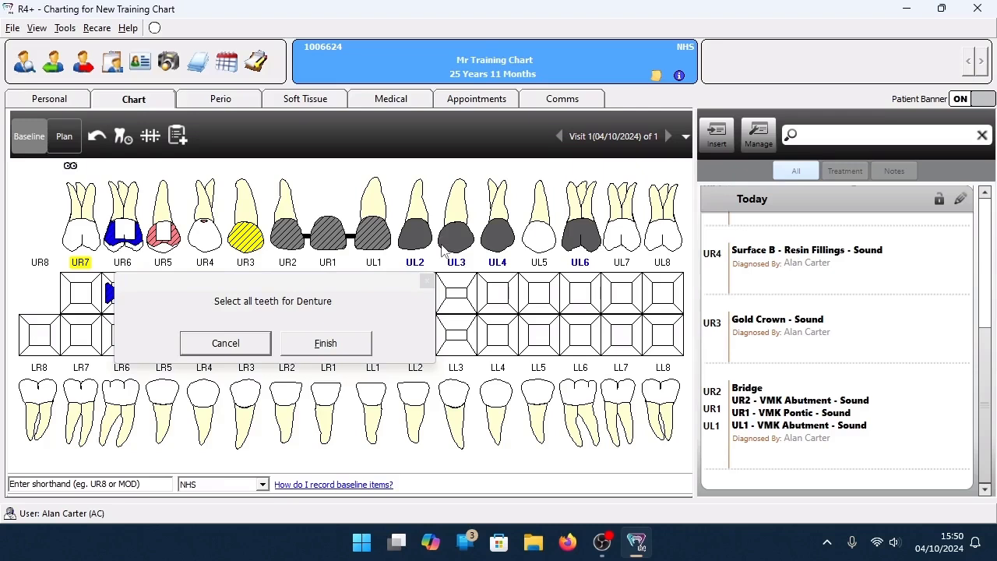
left_click(348, 350)
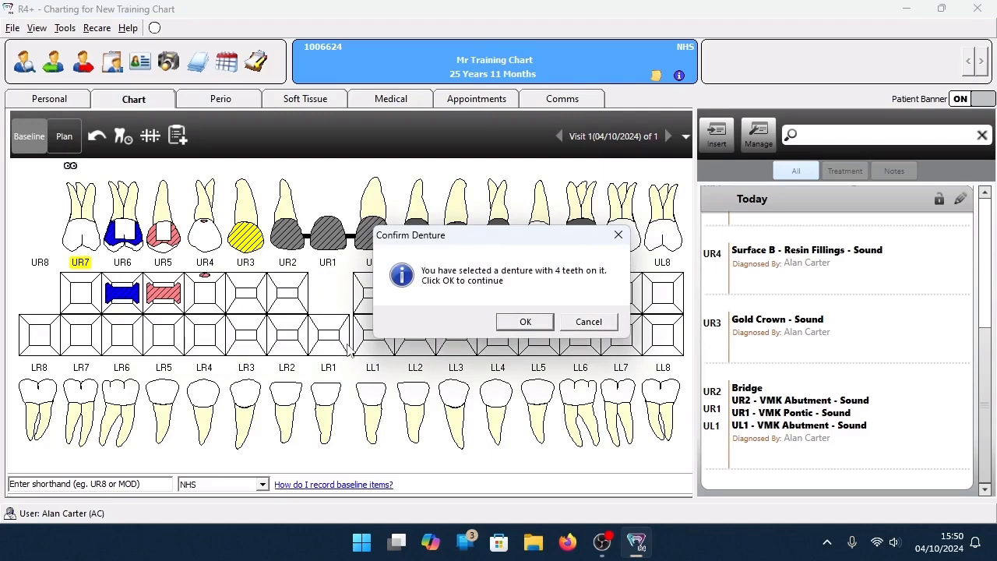
left_click(524, 322)
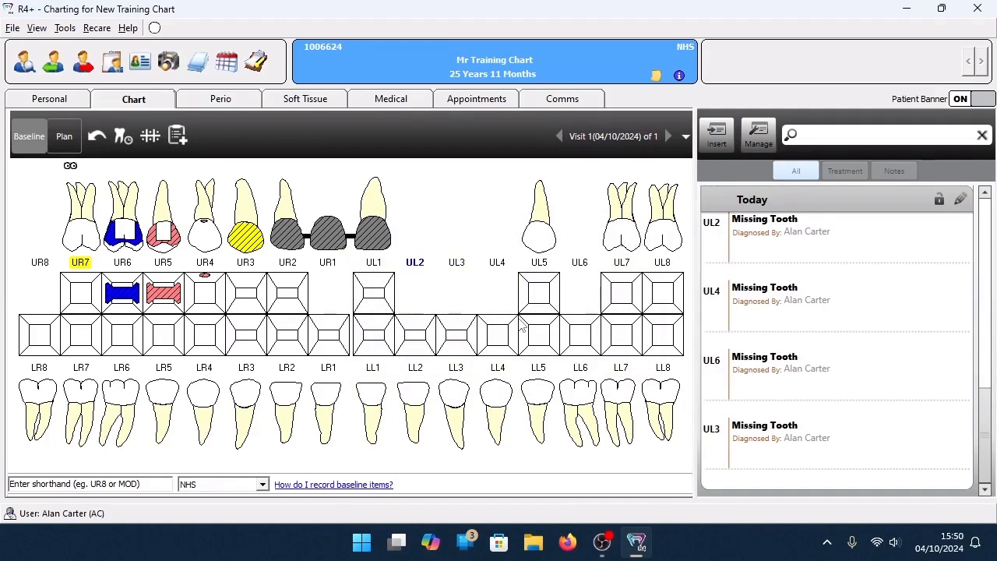
Enable Show Dentures from the chart options dropdown.
left_click(685, 138)
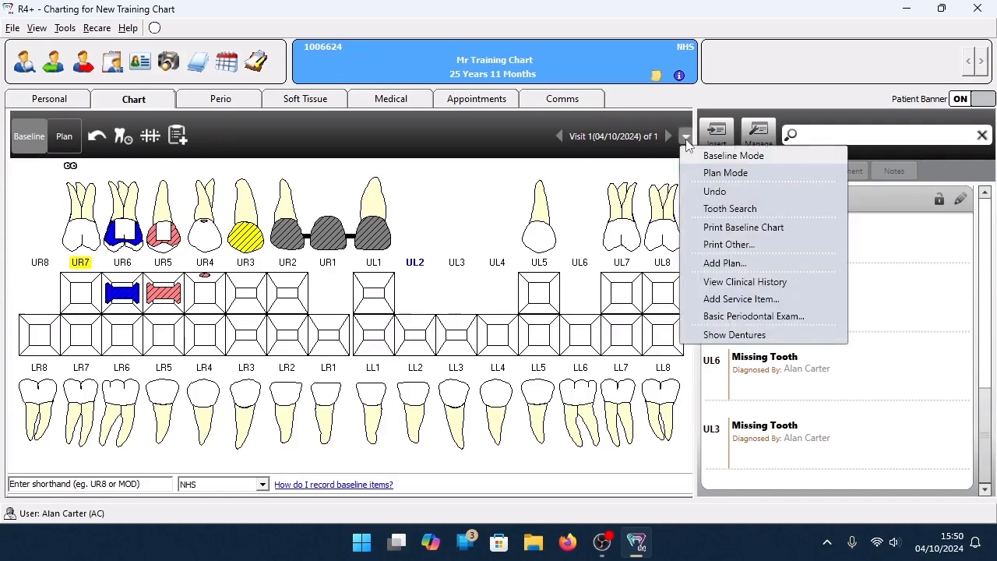
left_click(710, 336)
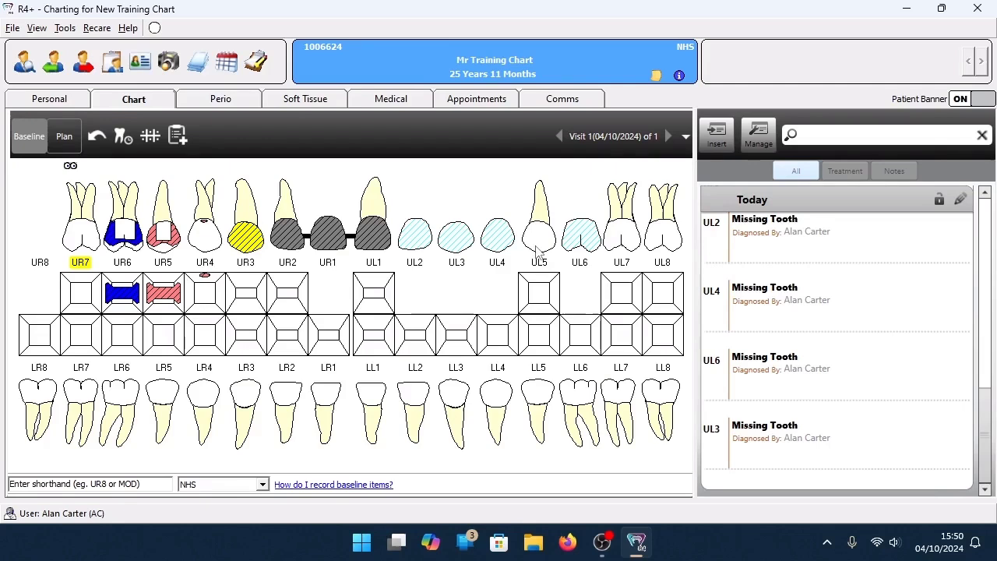
Mark UL7's root as Filled with Sound condition.
left_click(620, 208)
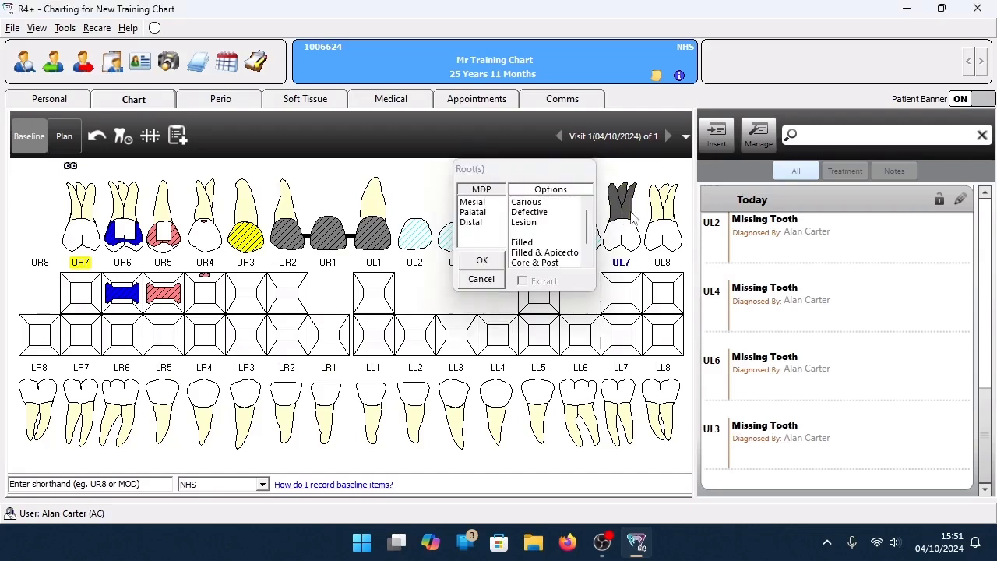
left_click(524, 243)
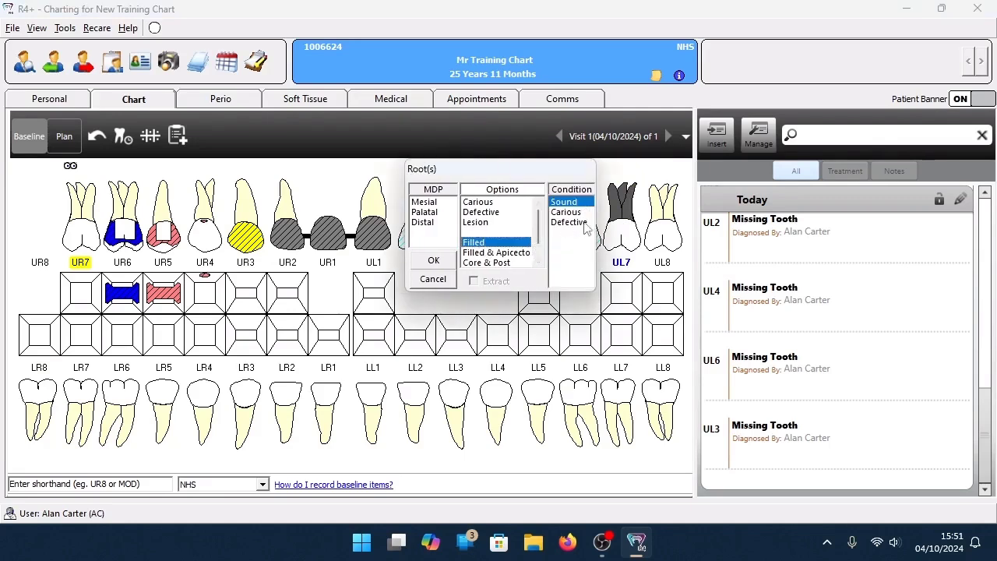
left_click(433, 261)
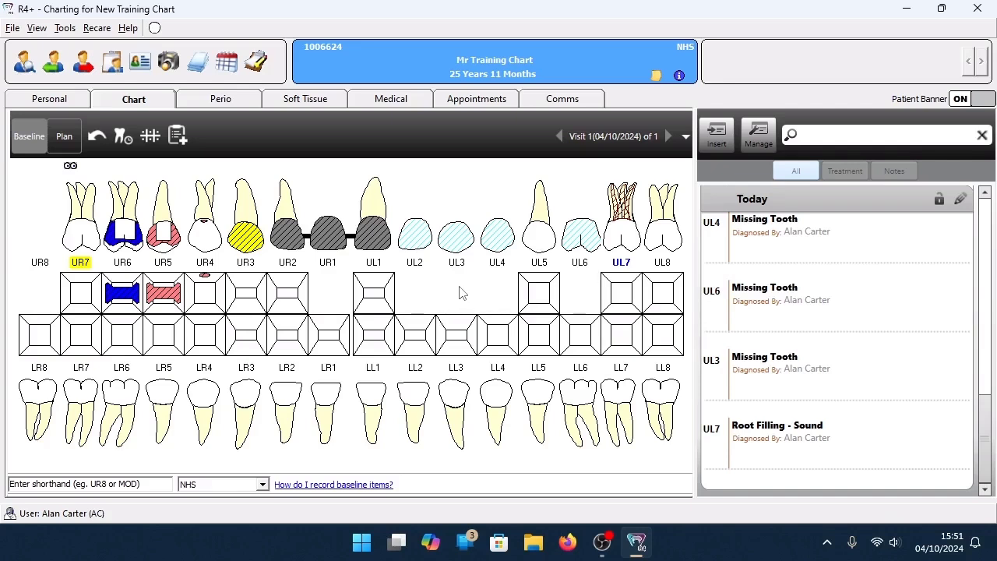
Replace lower tooth LL3 with its deciduous counterpart LLC from the tooth's context menu.
right_click(448, 348)
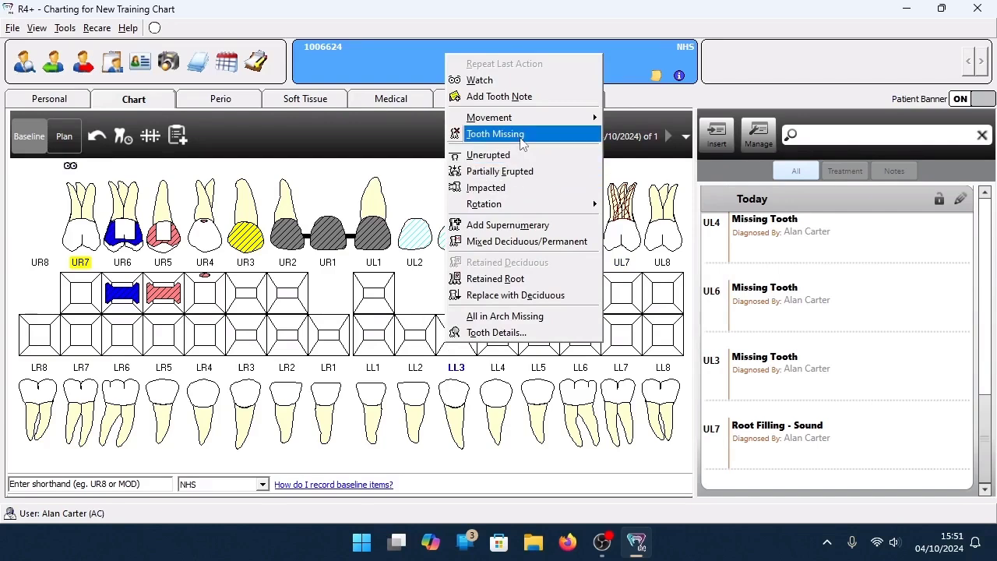
mouse_move(512, 204)
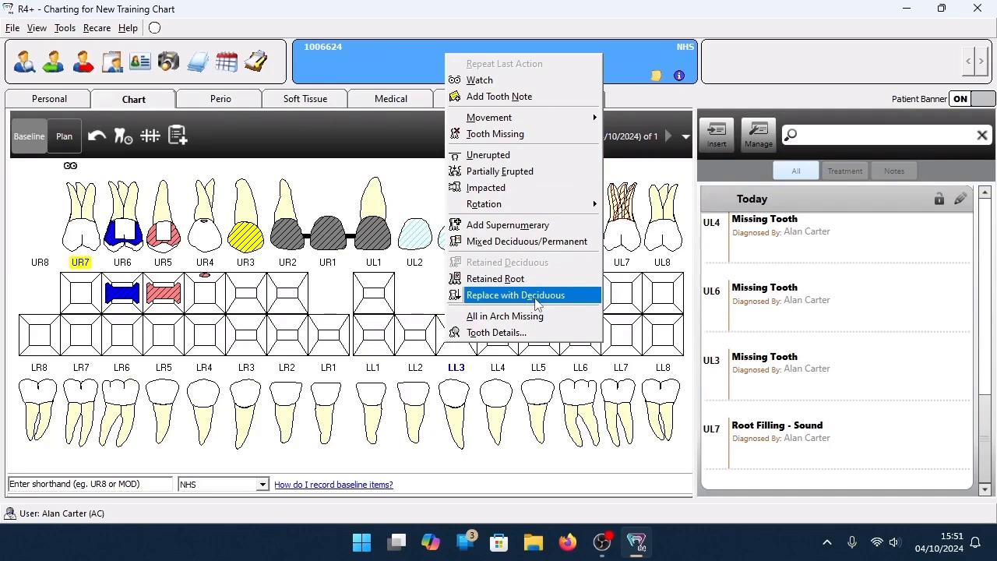
left_click(538, 302)
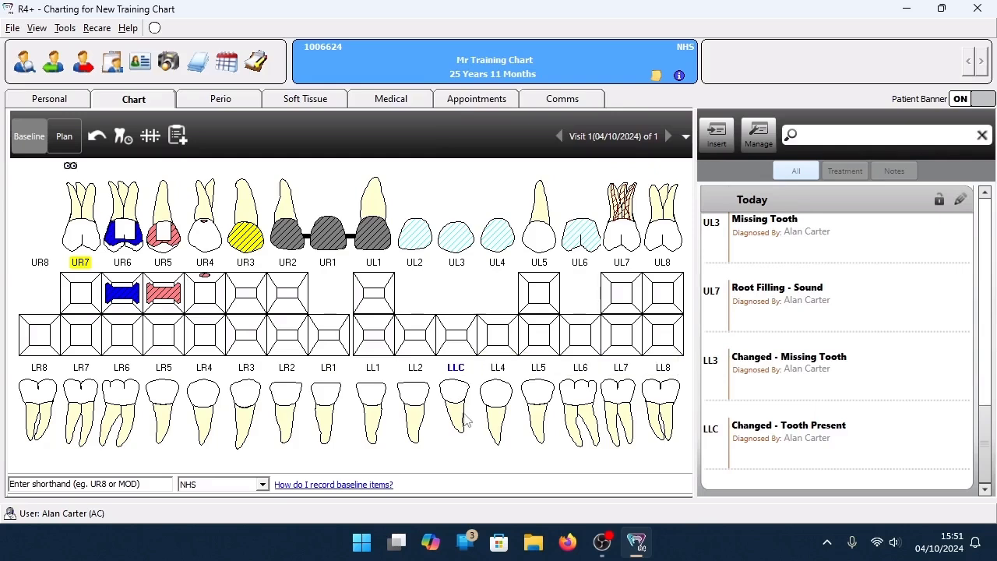
left_click(274, 341)
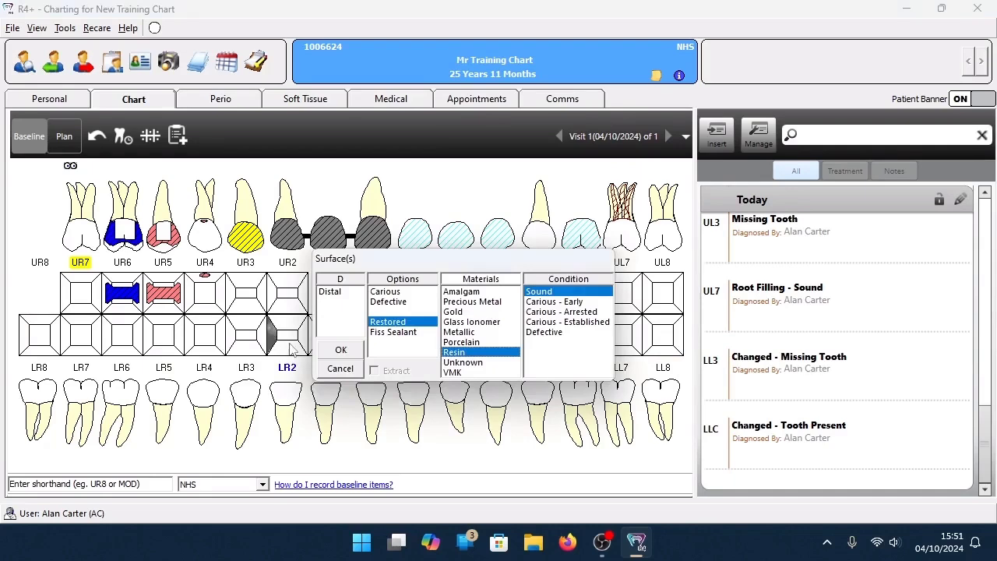
left_click(293, 337)
left_click(306, 339)
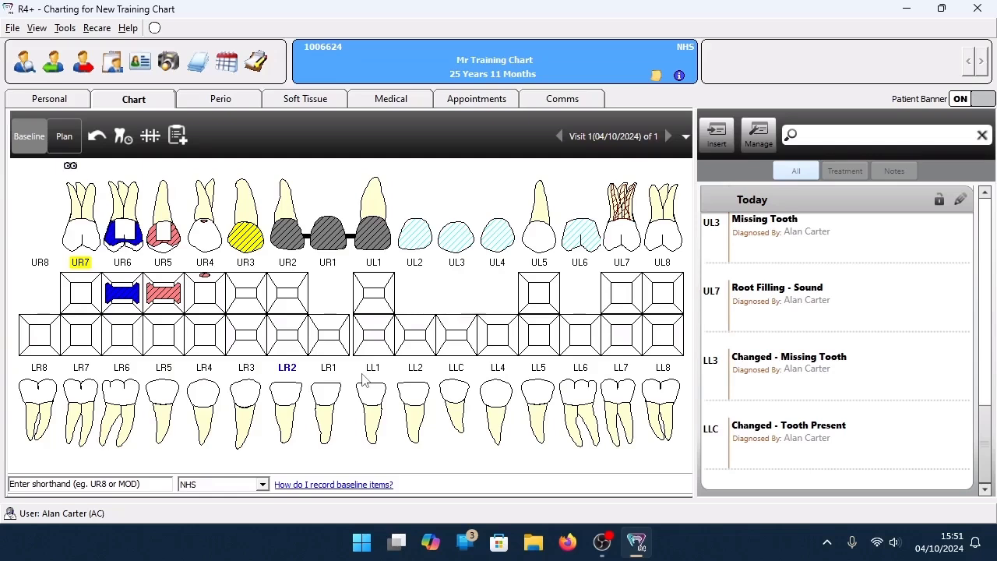
Start a Basic Periodontal Exam and score the sextants 3, 1, 3 and 3, 0, 0.
left_click(150, 137)
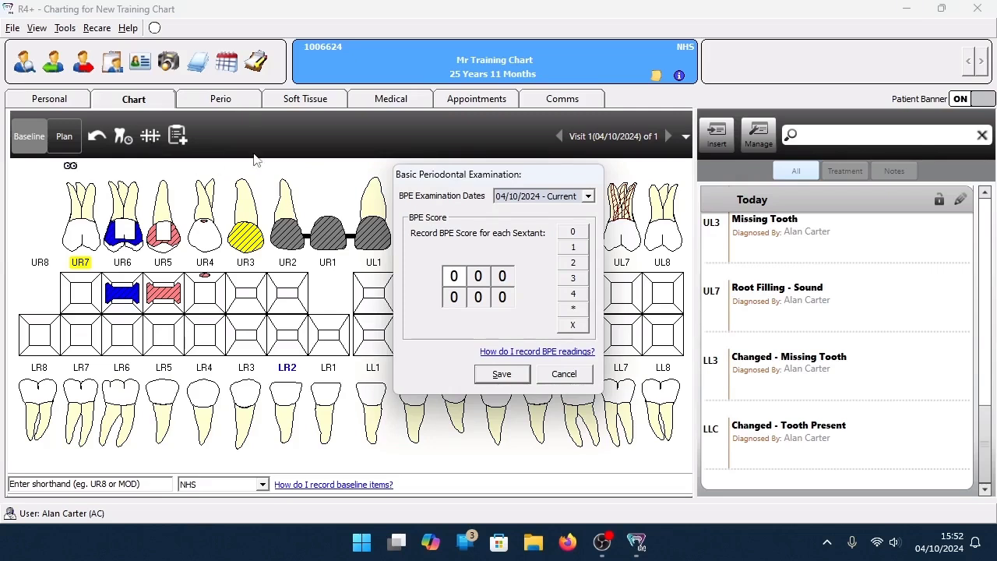
left_click(573, 265)
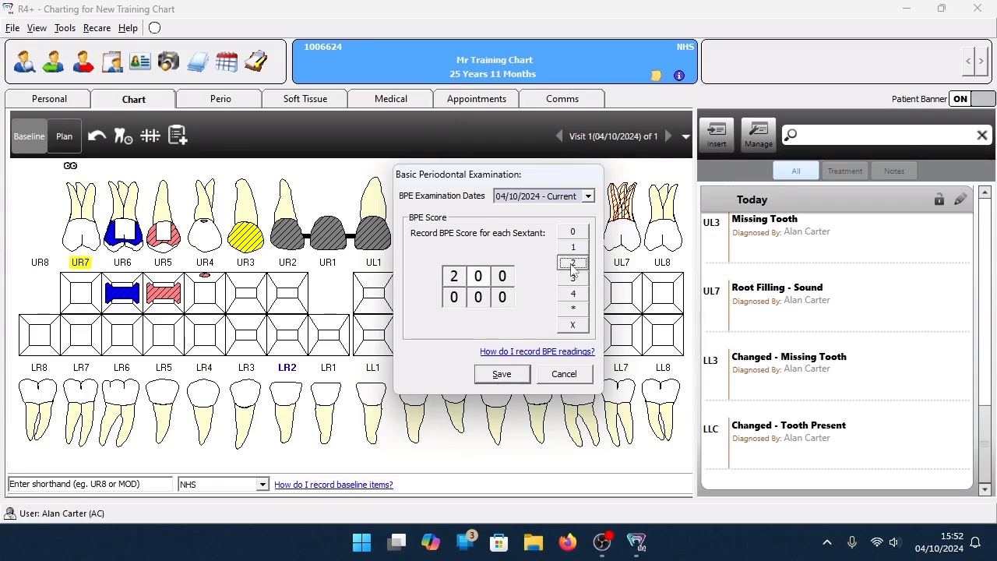
left_click(572, 247)
left_click(574, 278)
left_click(575, 250)
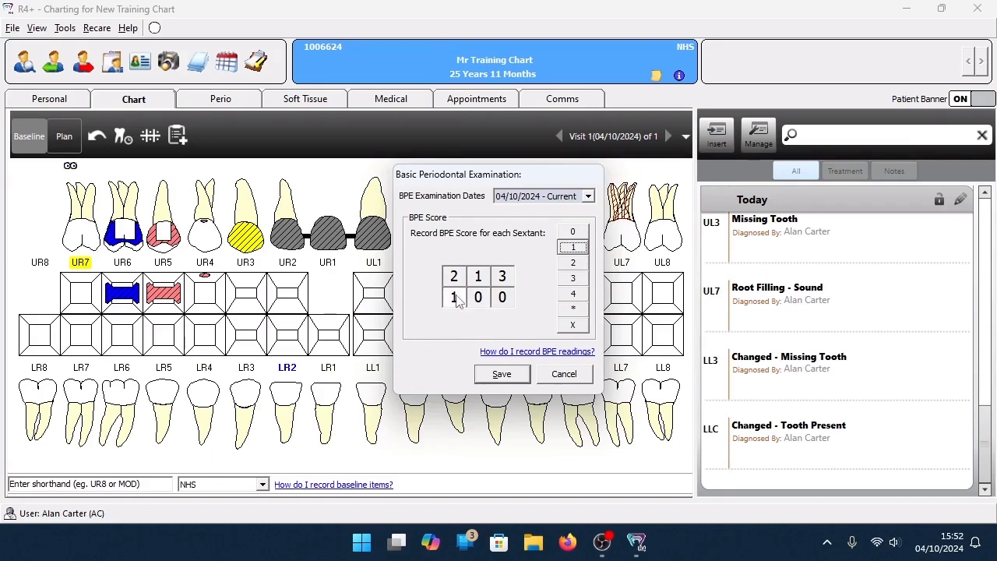
left_click(572, 278)
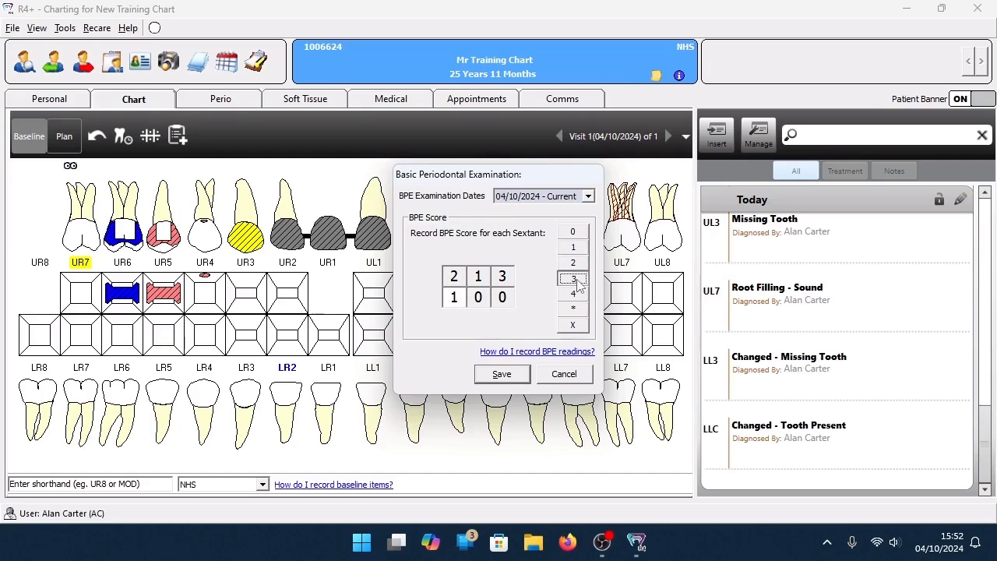
left_click(460, 282)
left_click(574, 278)
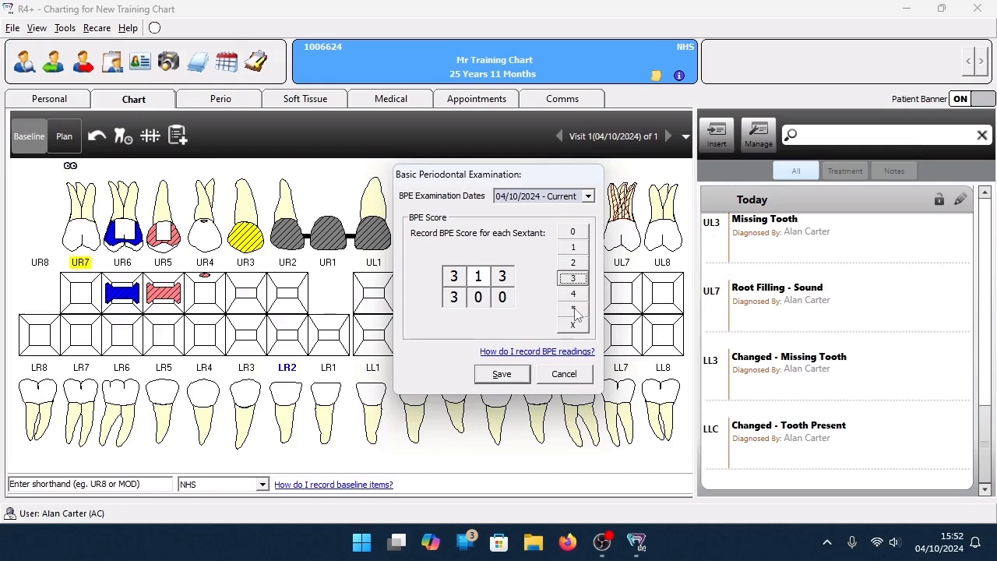
Add an asterisk to the upper-middle score of 1, save the exam, and review it.
left_click(572, 311)
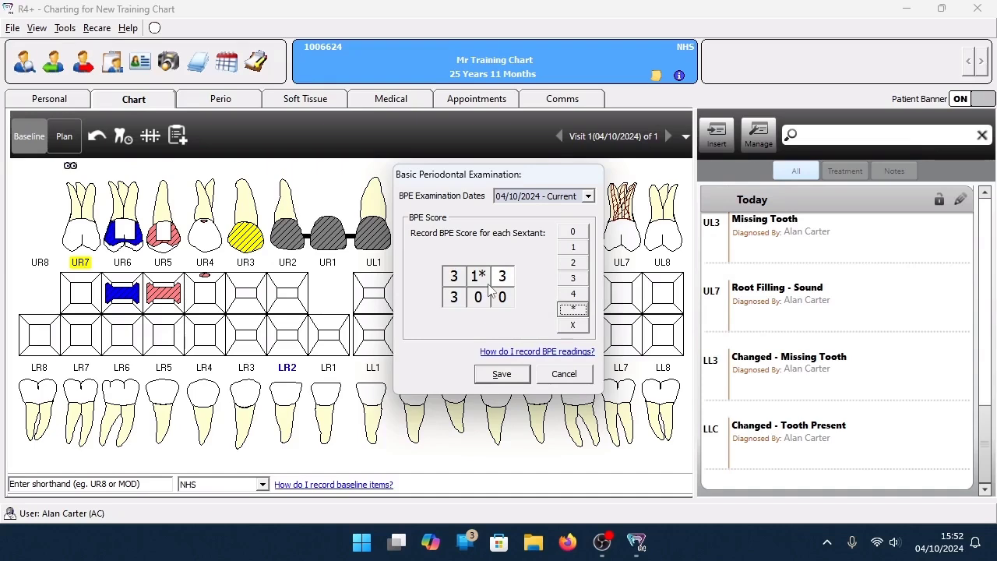
left_click(503, 375)
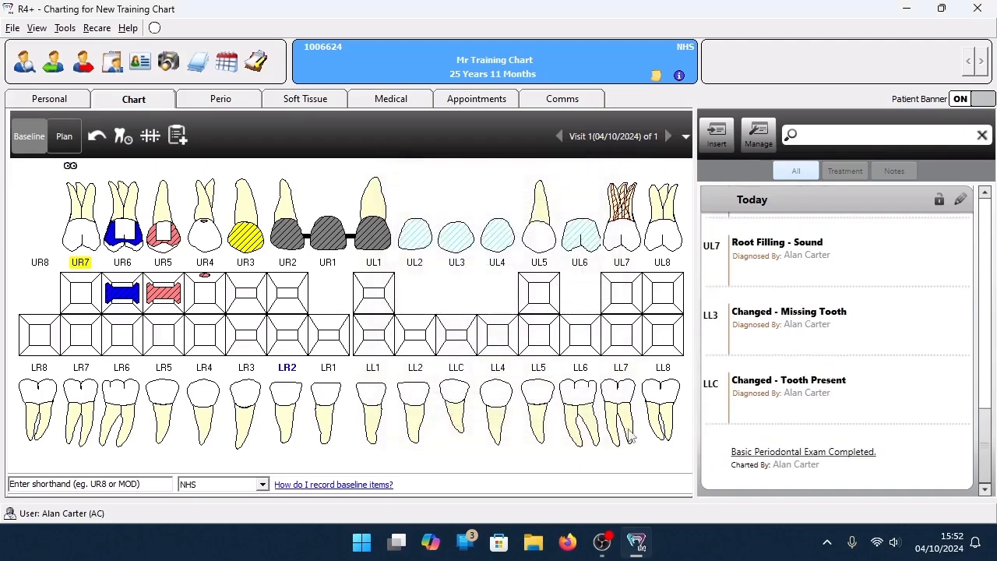
left_click(791, 459)
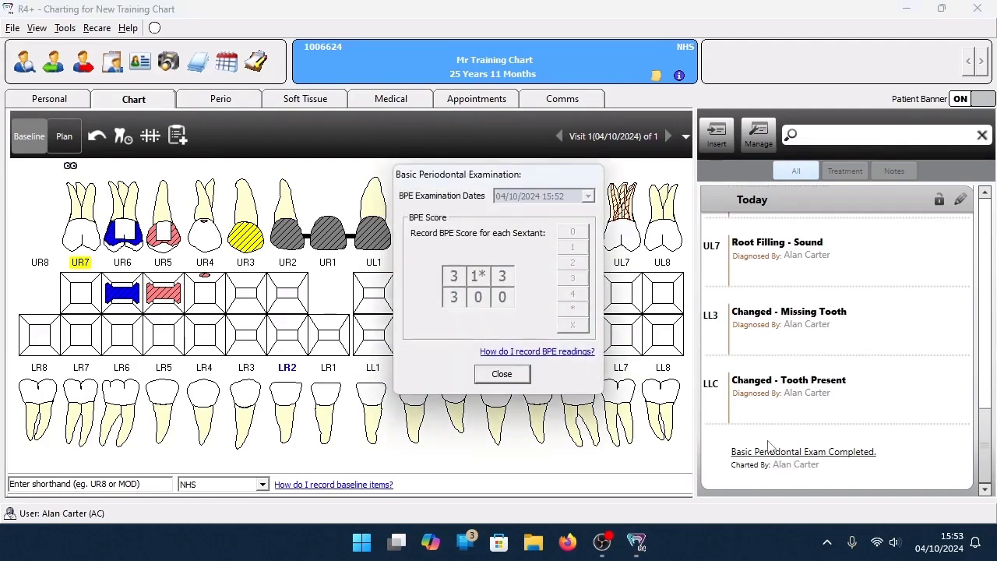
left_click(501, 375)
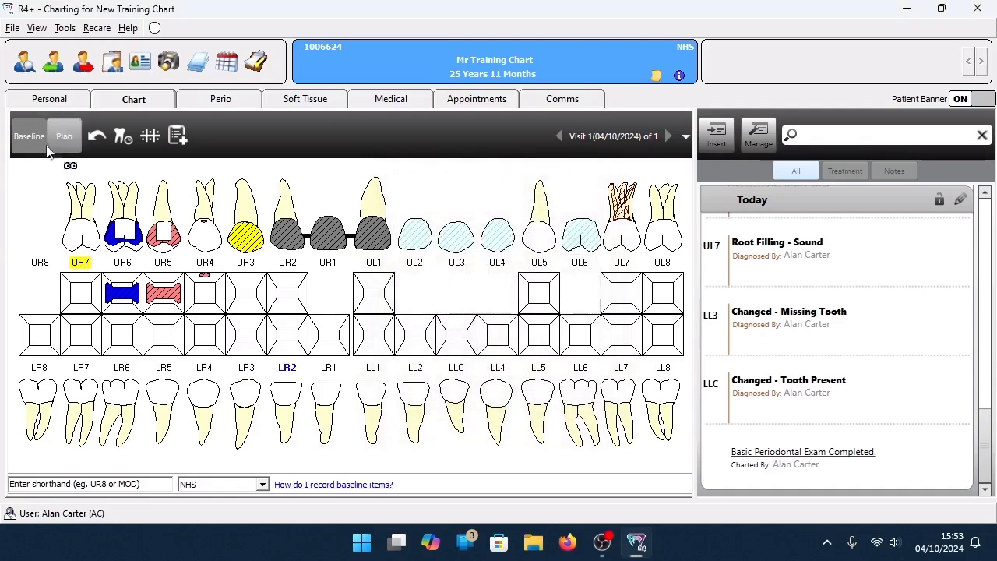
left_click(152, 143)
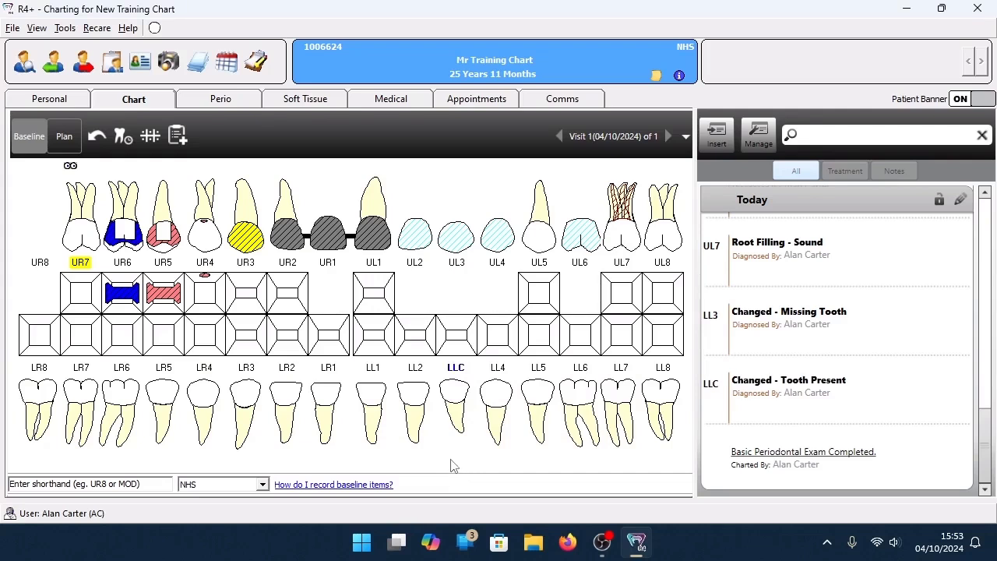
left_click(685, 138)
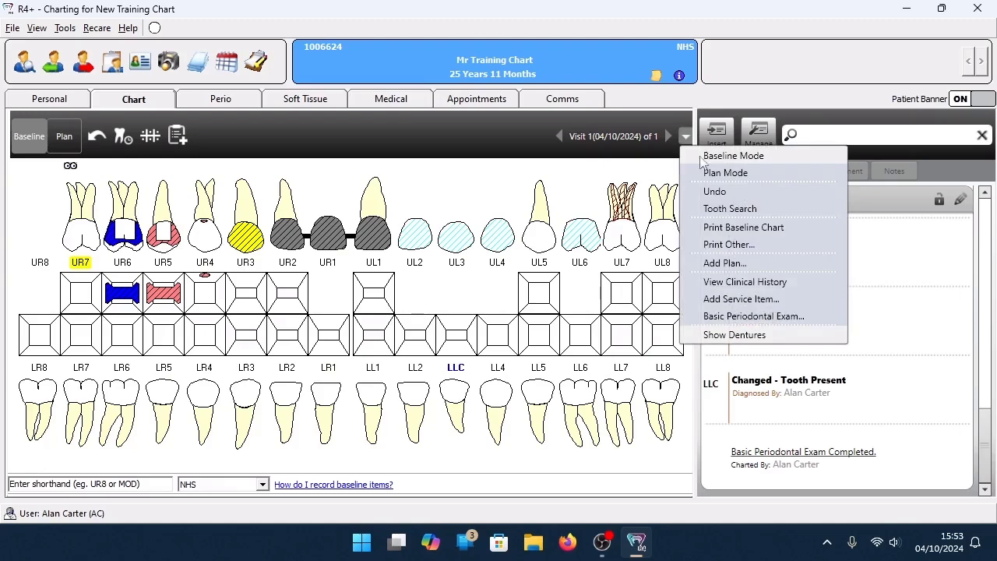
left_click(783, 282)
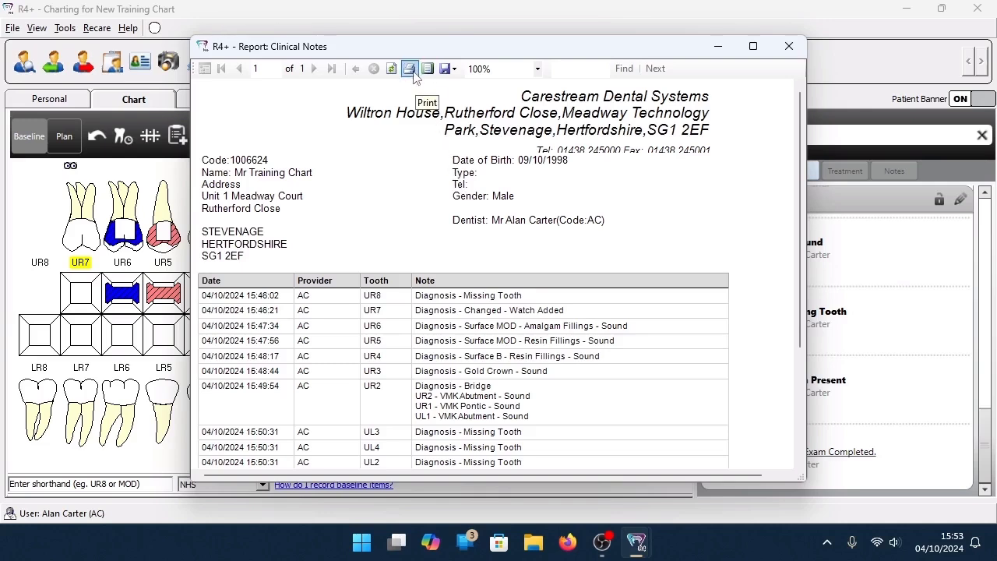
left_click(456, 70)
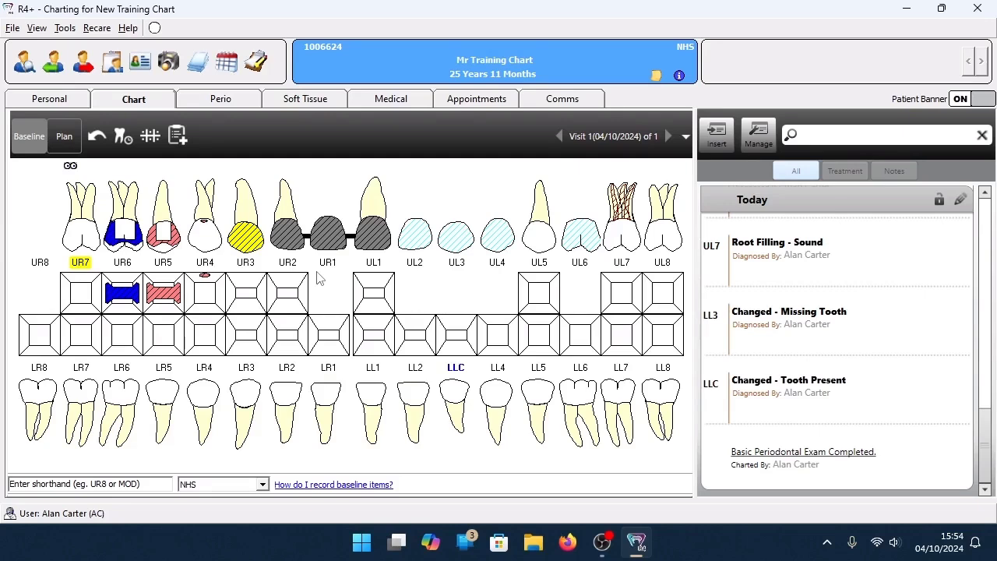
In tooth search mode, view UR3's and UL7's histories, including the visit recording UL7's root filling.
left_click(119, 141)
left_click(249, 237)
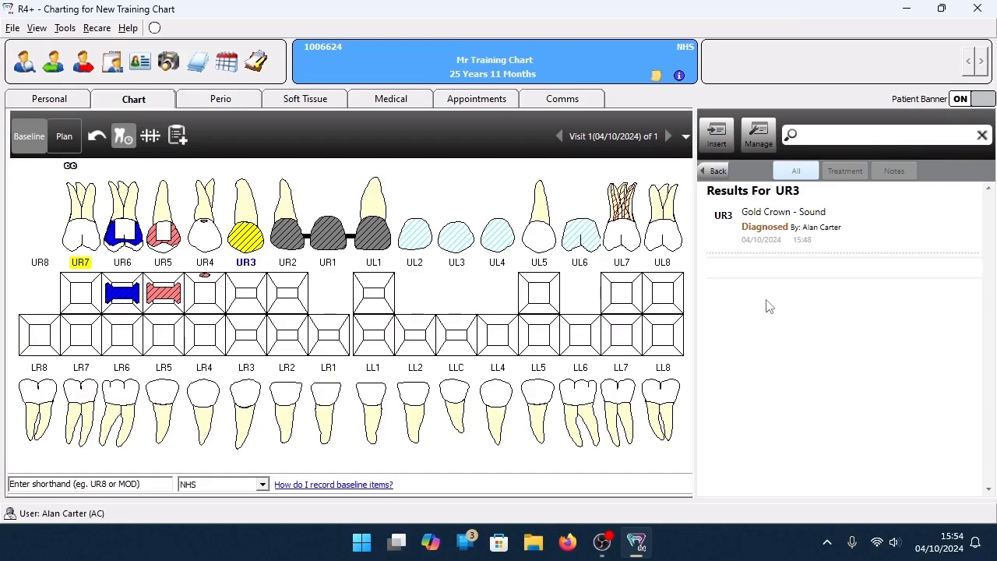
left_click(621, 248)
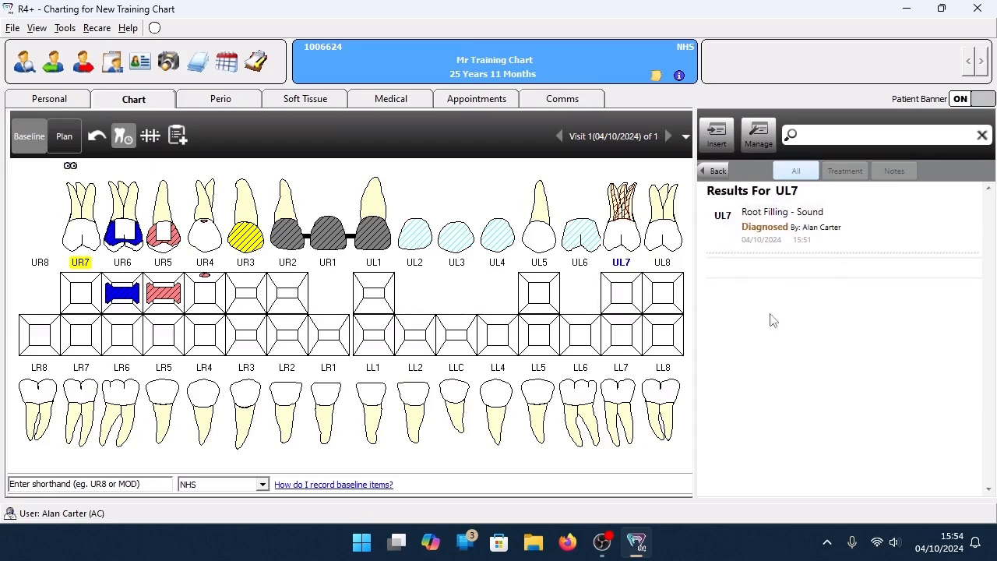
left_click(816, 177)
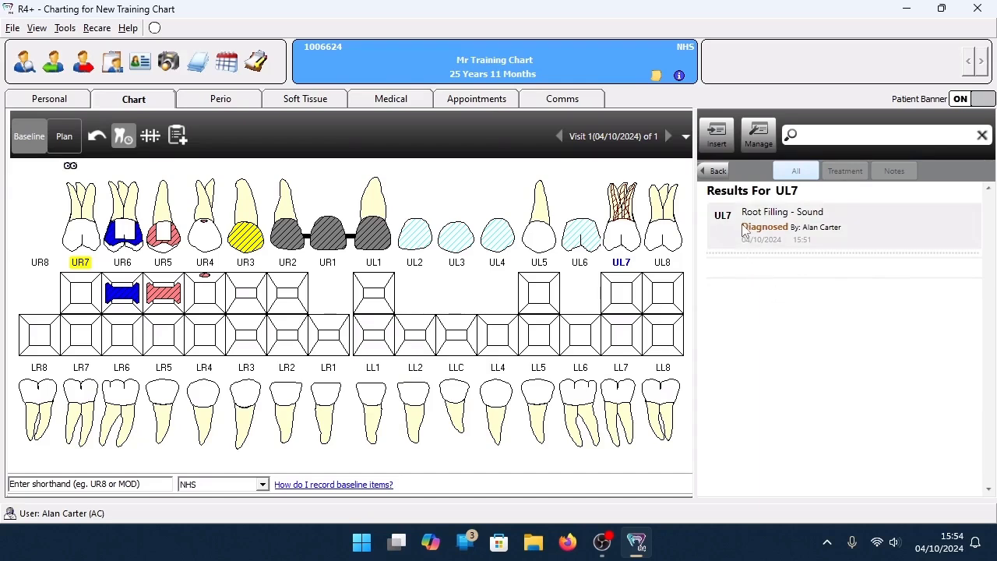
left_click(823, 227)
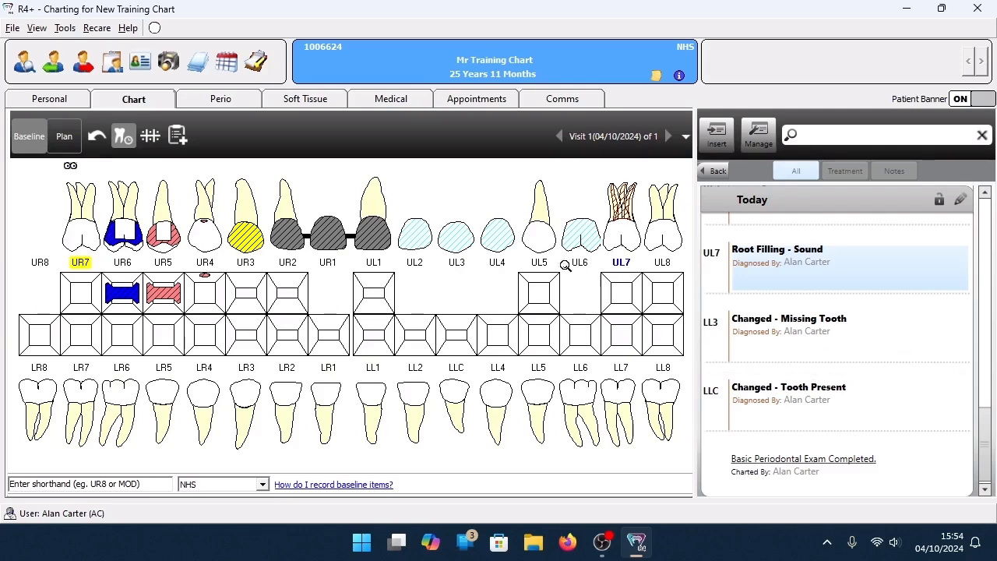
View the charted histories for UR4, UR5, LLC and finally UL3.
left_click(199, 243)
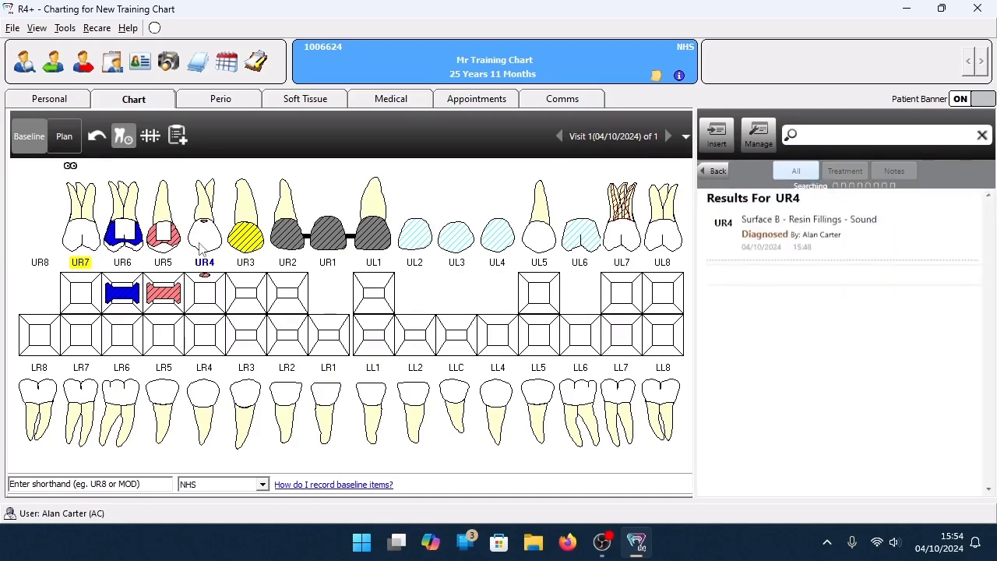
left_click(148, 312)
left_click(456, 334)
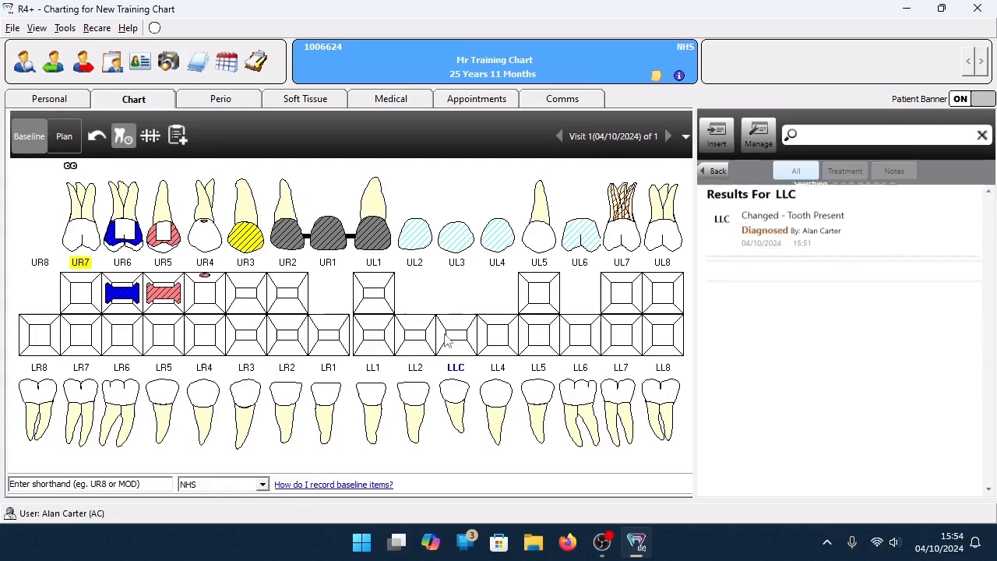
left_click(474, 228)
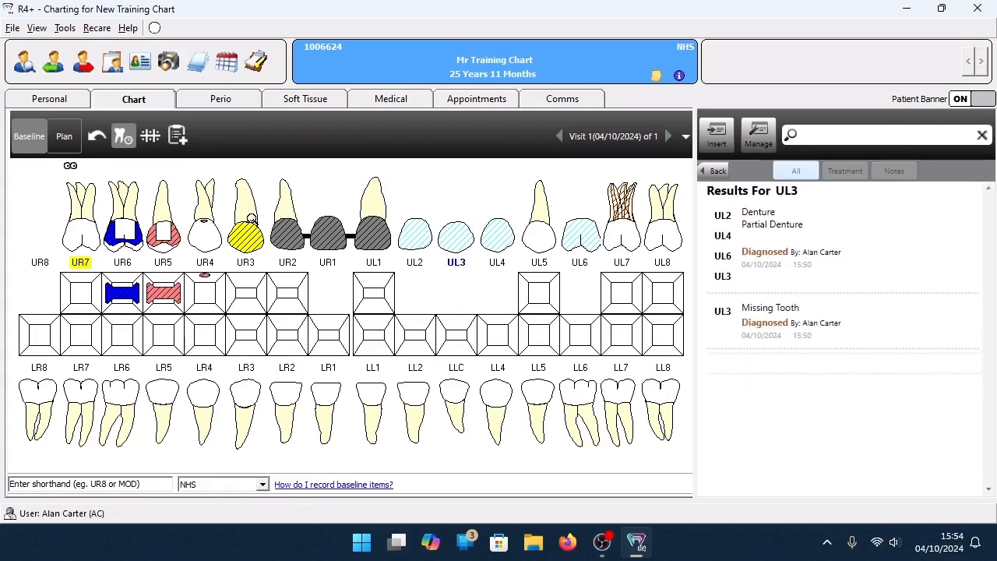